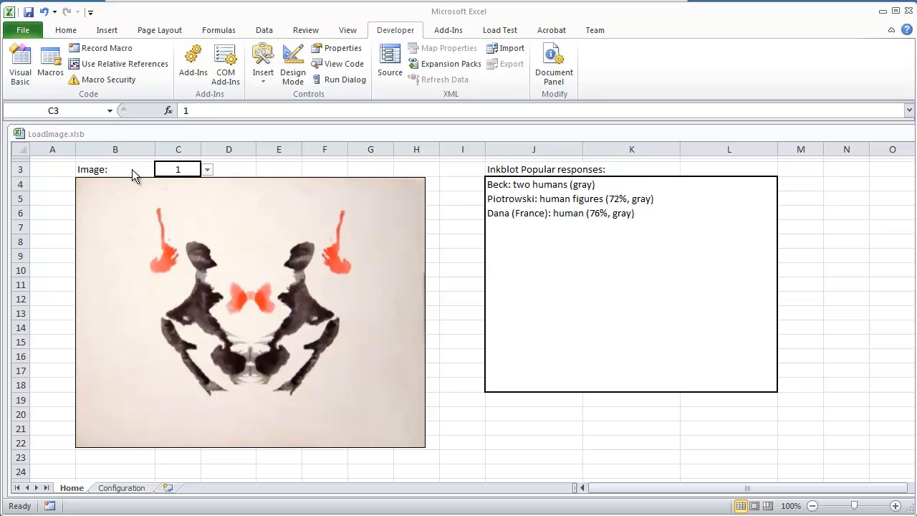
# - Cycle the C3 image number through 2, 3 and back to 1 to watch the responses change
pyautogui.click(206, 171)
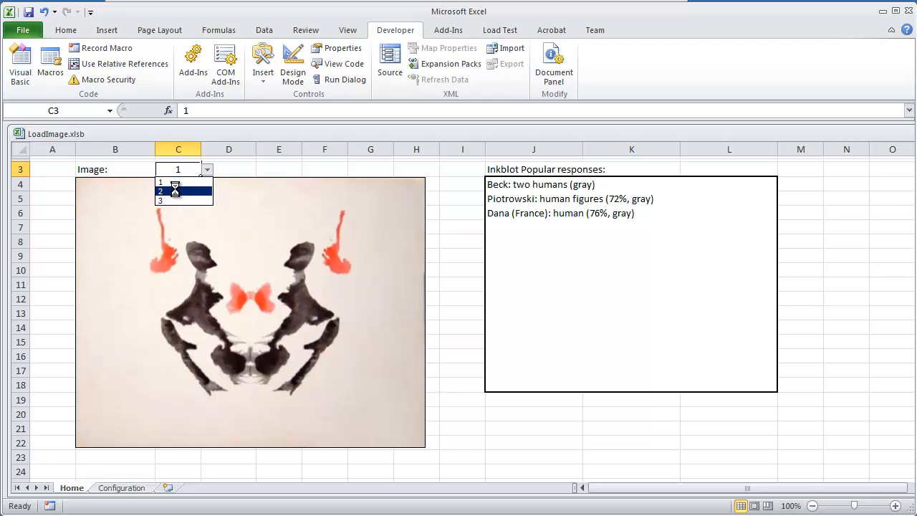
pyautogui.click(174, 191)
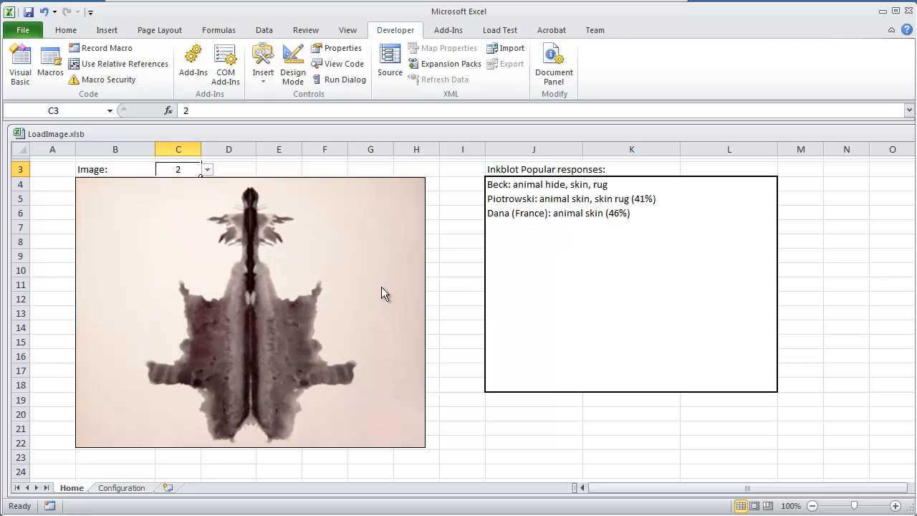
pyautogui.click(207, 171)
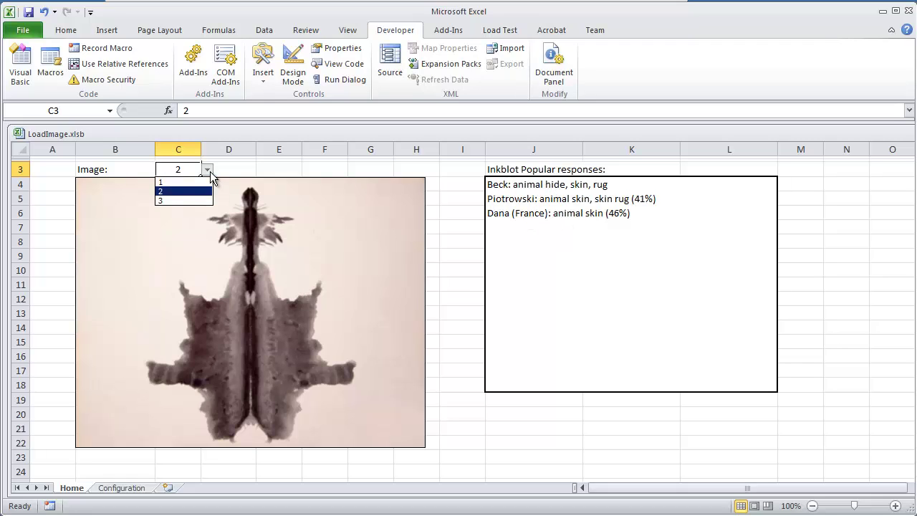
pyautogui.click(178, 195)
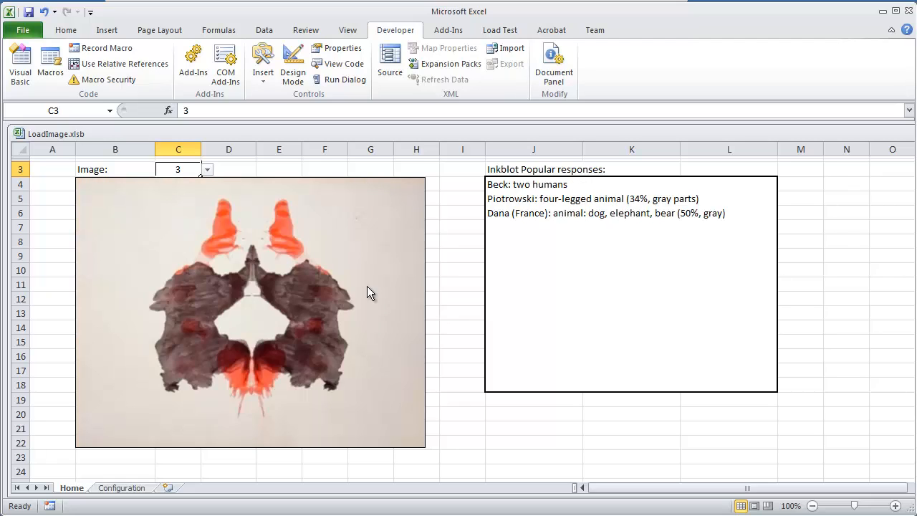
pyautogui.click(206, 170)
pyautogui.click(183, 184)
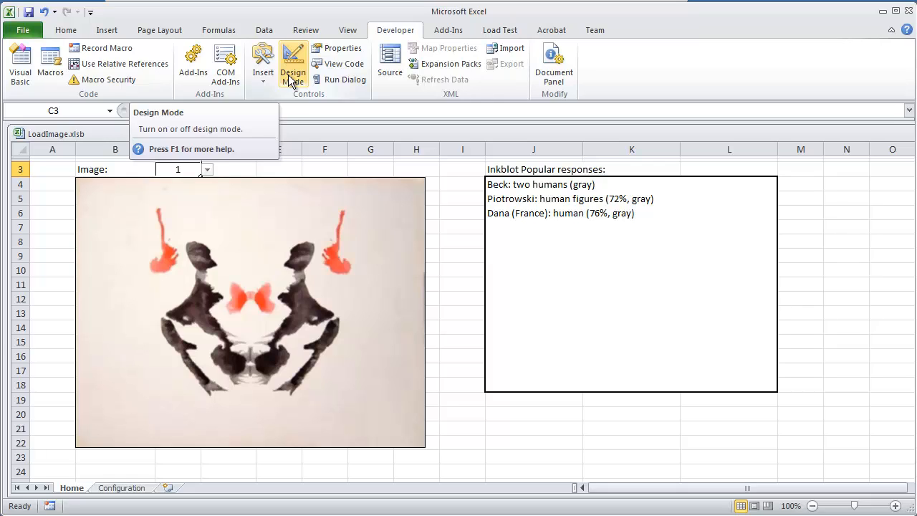
# - With design mode on, set C3 to image 2 and review the responses box's VLOOKUP formula unchanged
pyautogui.click(292, 79)
pyautogui.click(207, 169)
pyautogui.click(179, 190)
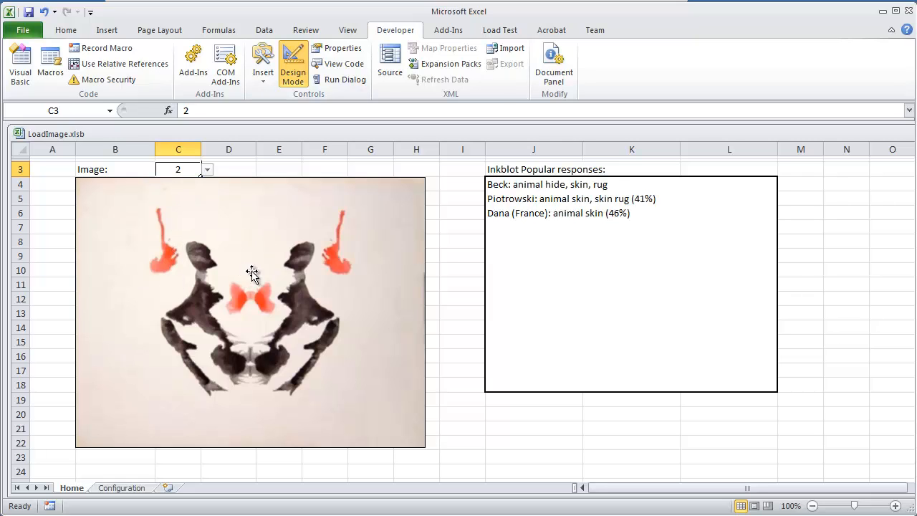
pyautogui.click(575, 236)
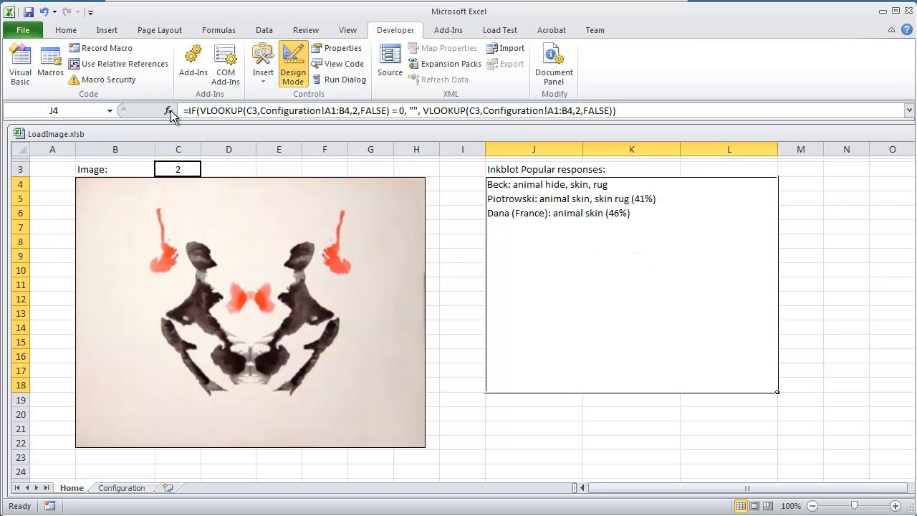
pyautogui.doubleClick(220, 110)
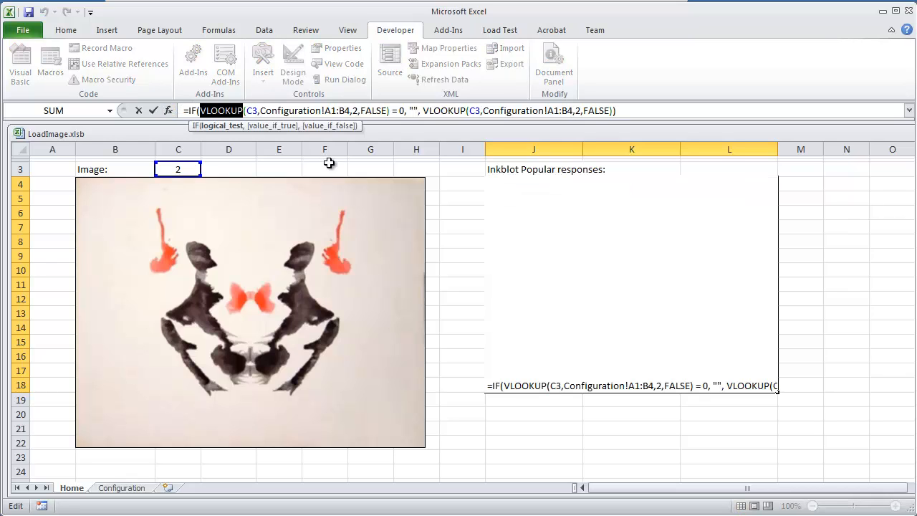
pyautogui.press('Return')
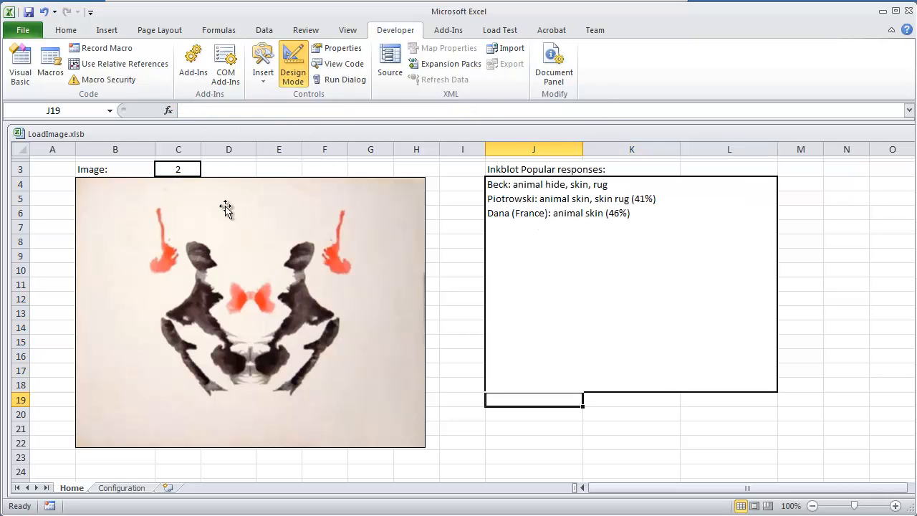
# - Select the Image: label and the image-number cell C3
pyautogui.click(172, 169)
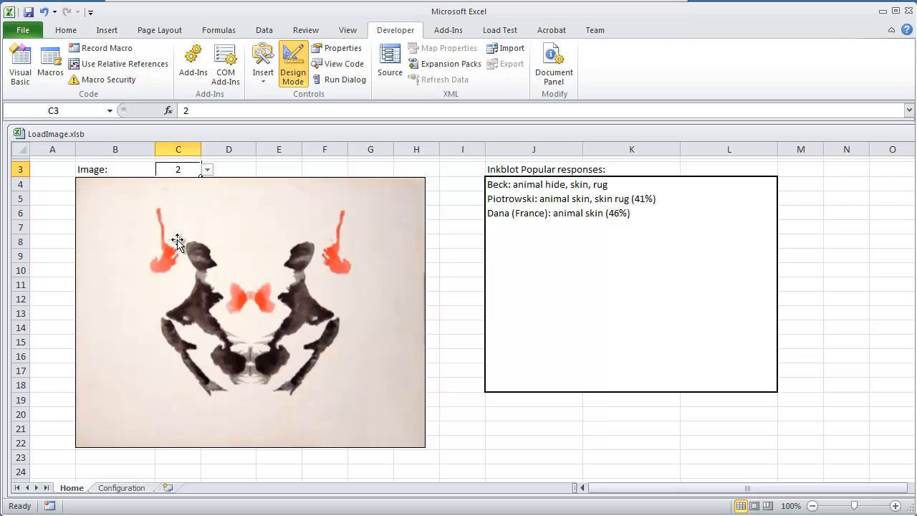
pyautogui.click(115, 171)
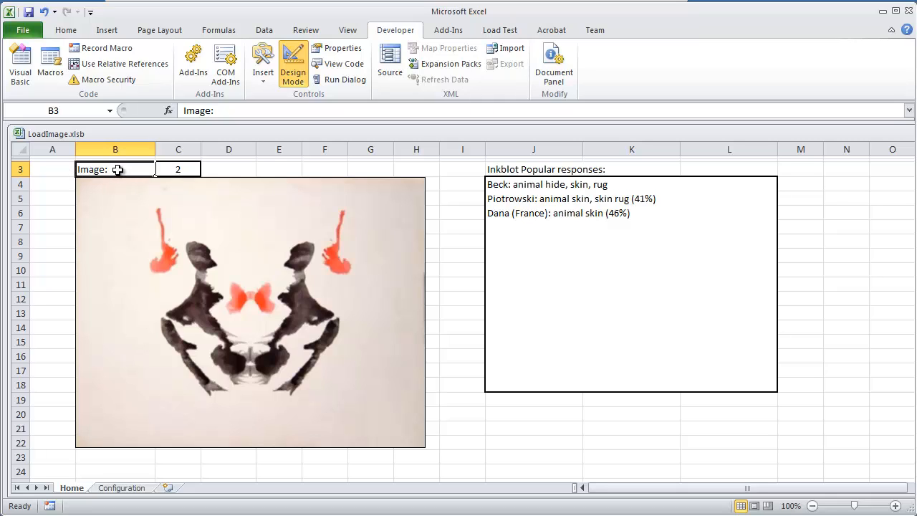
pyautogui.click(180, 168)
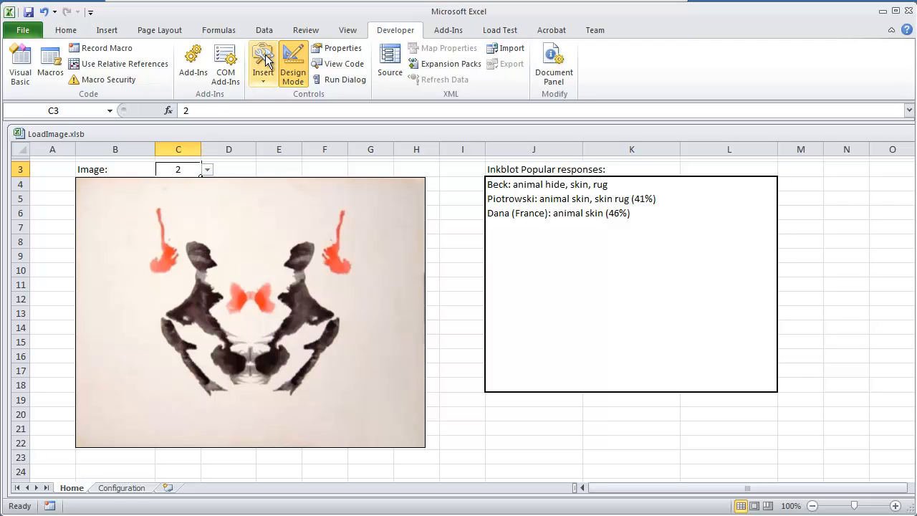
# - On the Configuration sheet select picture IDs A2:A4 and go to the Formulas tools
pyautogui.click(132, 490)
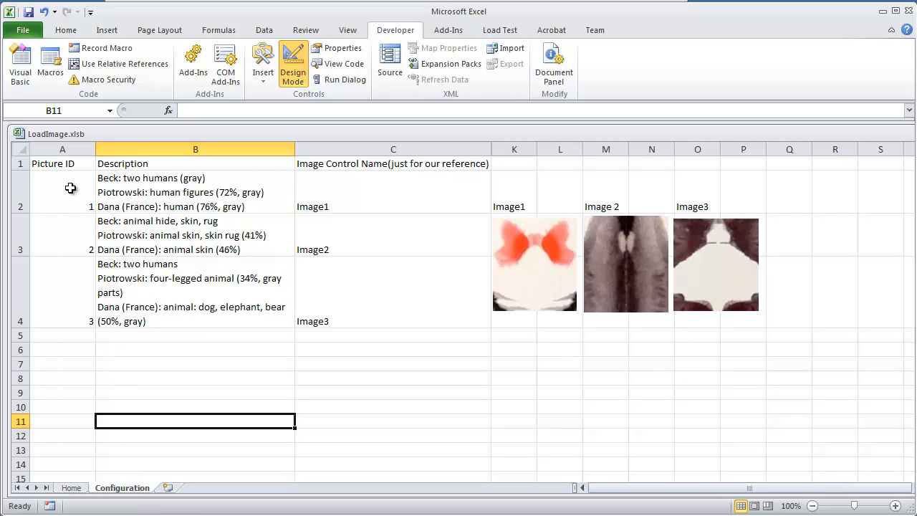
pyautogui.moveTo(69, 189); pyautogui.dragTo(74, 278)
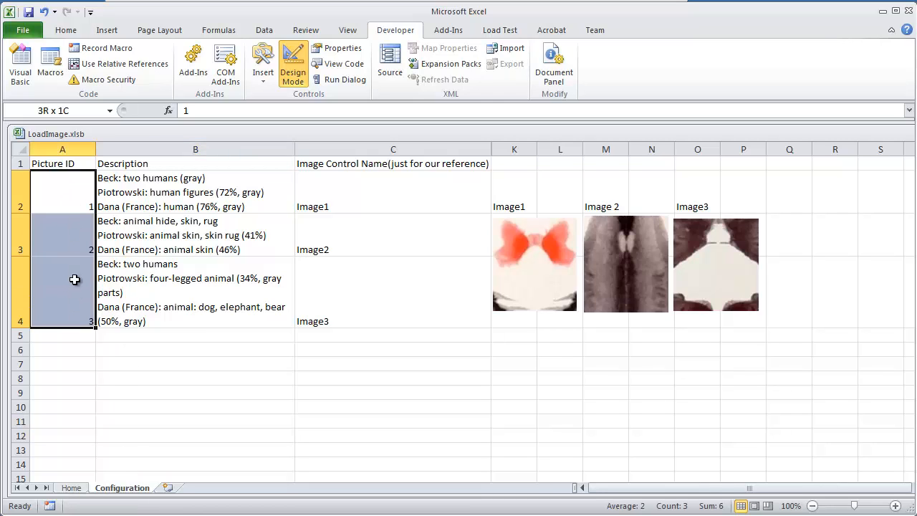
pyautogui.click(263, 30)
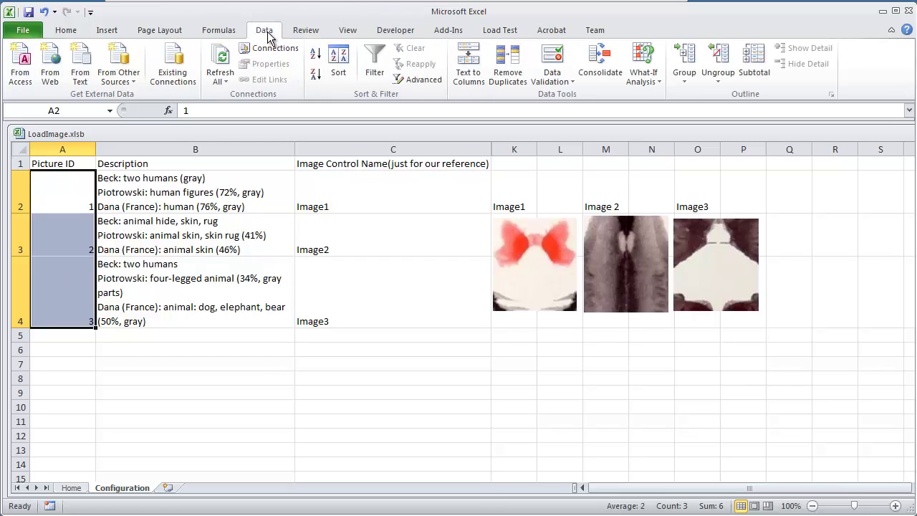
pyautogui.click(218, 30)
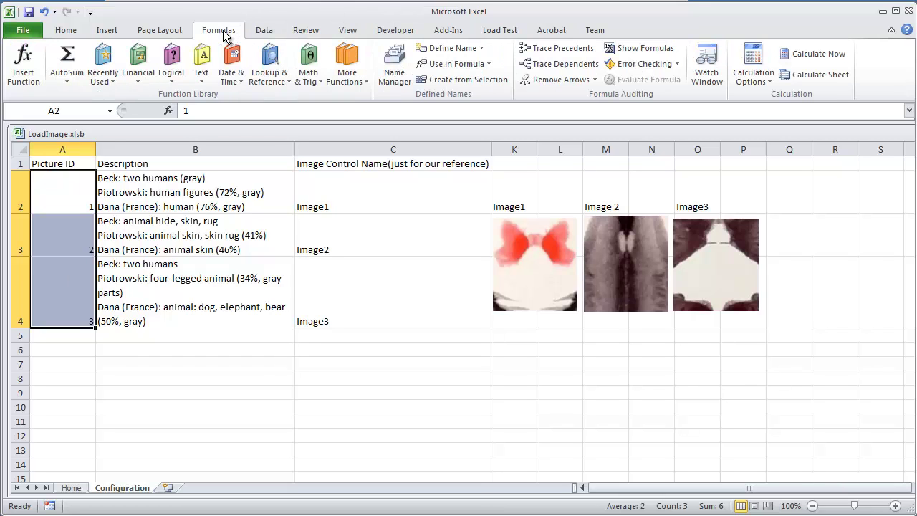
# - Review MenuList in Name Manager, close it, then jump to the MenuList range via the Name Box
pyautogui.click(394, 64)
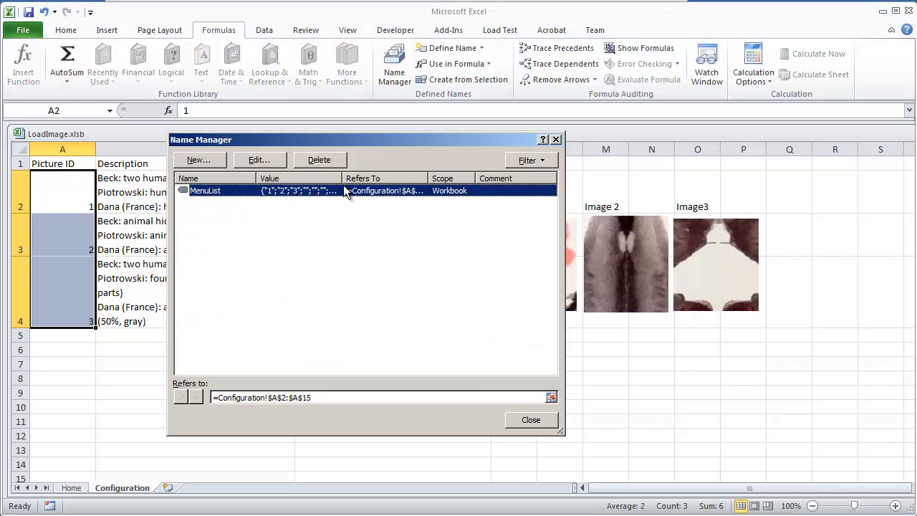
pyautogui.moveTo(427, 179); pyautogui.dragTo(471, 180)
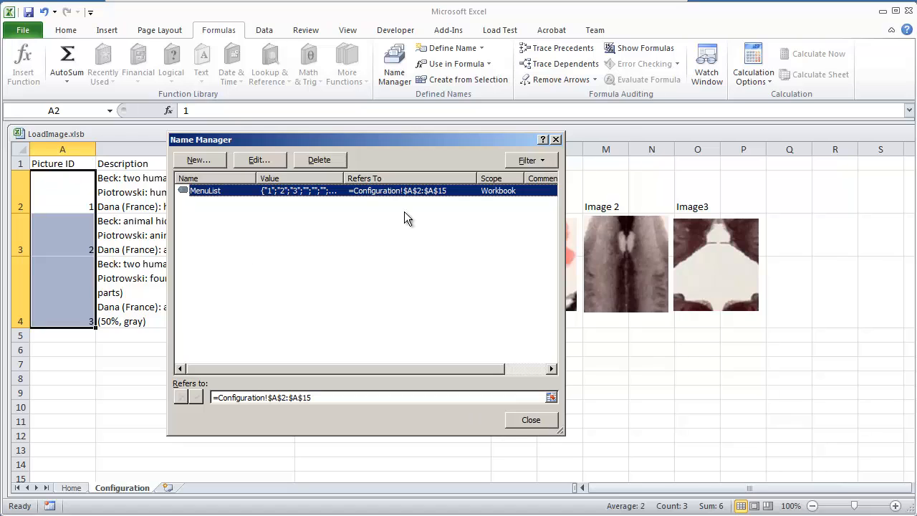
pyautogui.click(531, 419)
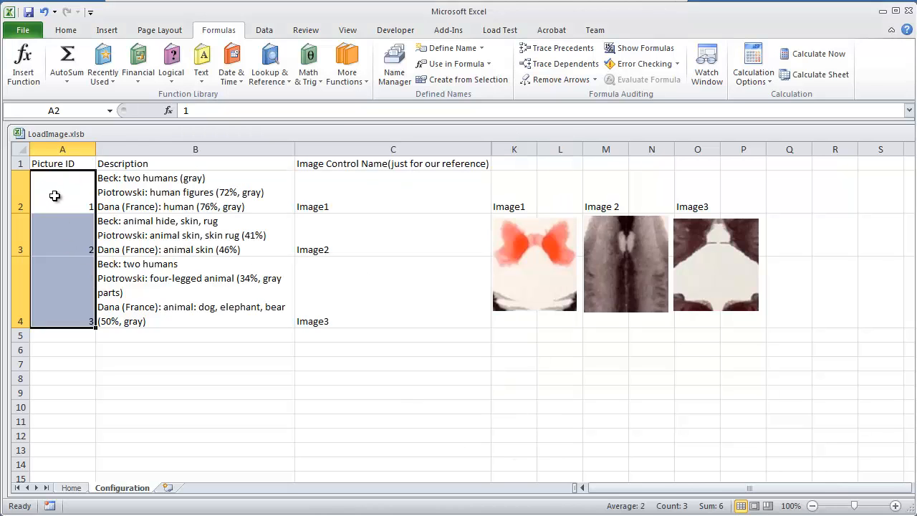
pyautogui.moveTo(58, 195); pyautogui.dragTo(64, 471)
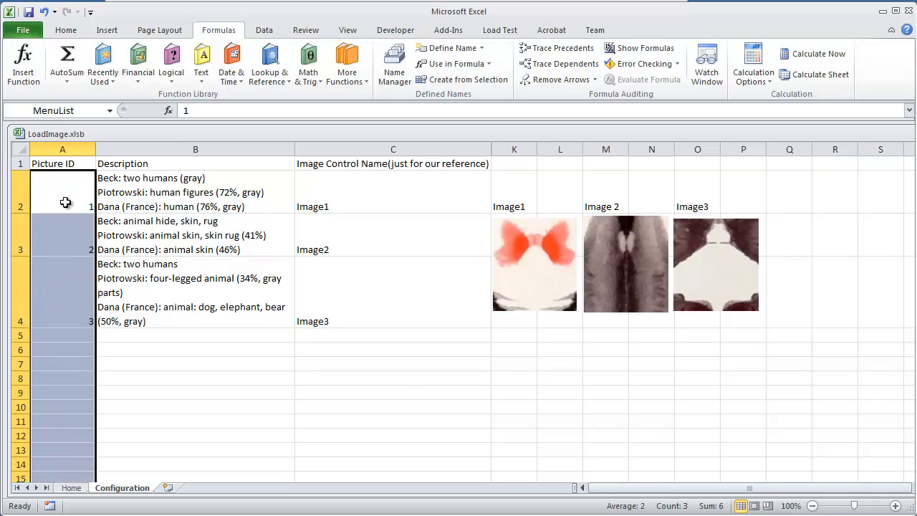
pyautogui.scroll(-3, 65, 215)
pyautogui.scroll(3, 61, 341)
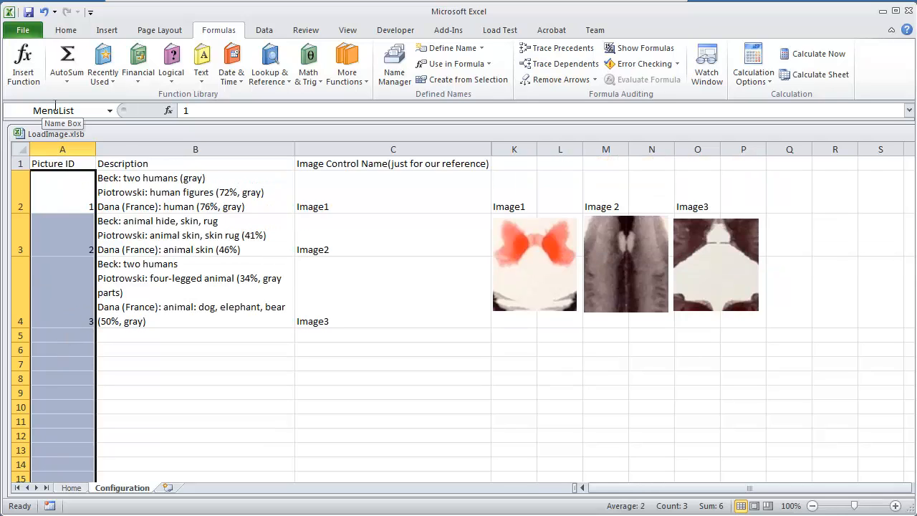
pyautogui.click(64, 110)
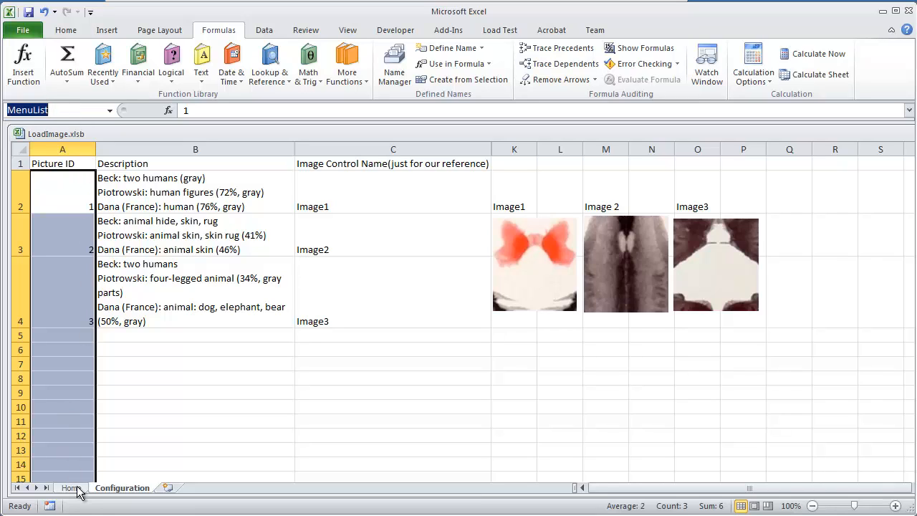
pyautogui.press('Return')
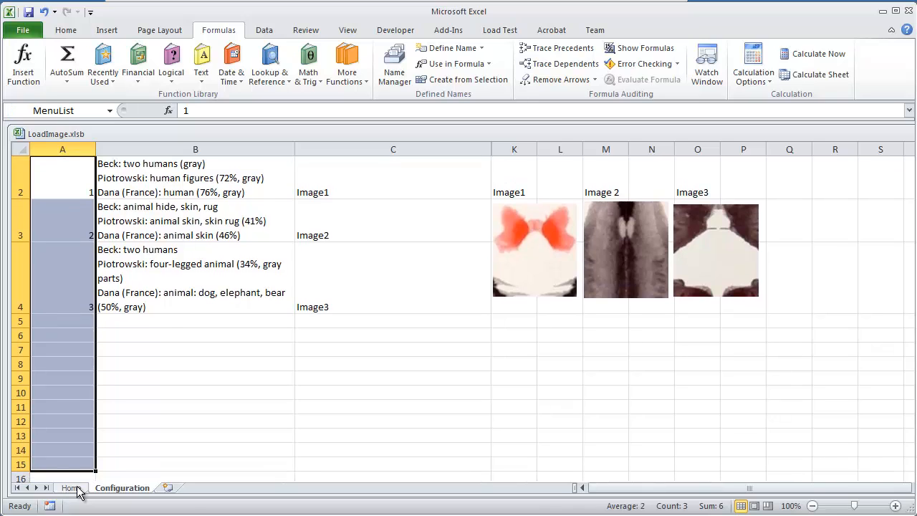
# - Back on the Home sheet, bring up the Data Validation settings for cell C3
pyautogui.click(72, 488)
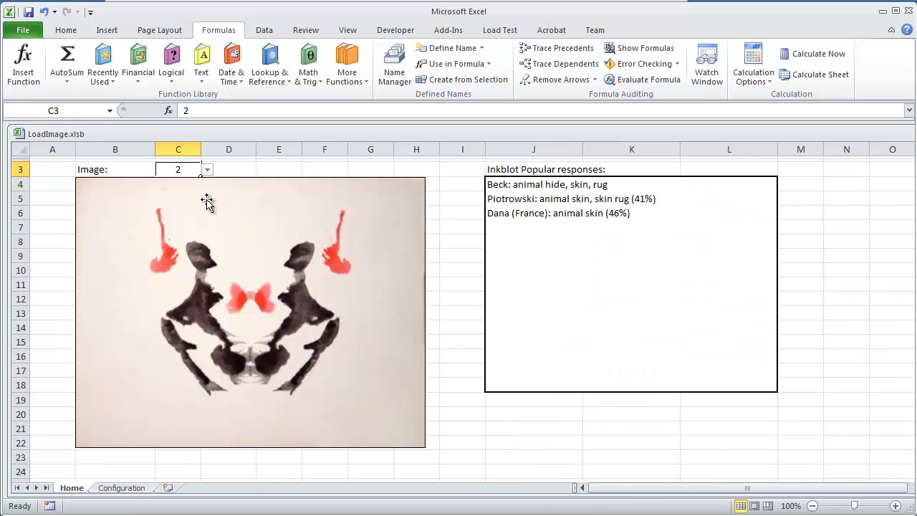
pyautogui.rightClick(184, 170)
pyautogui.press('Escape')
pyautogui.click(265, 30)
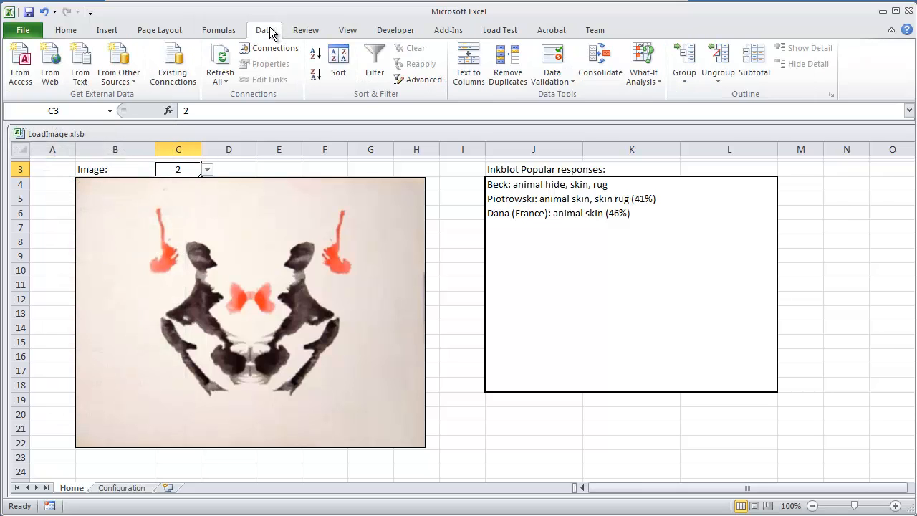
pyautogui.click(562, 82)
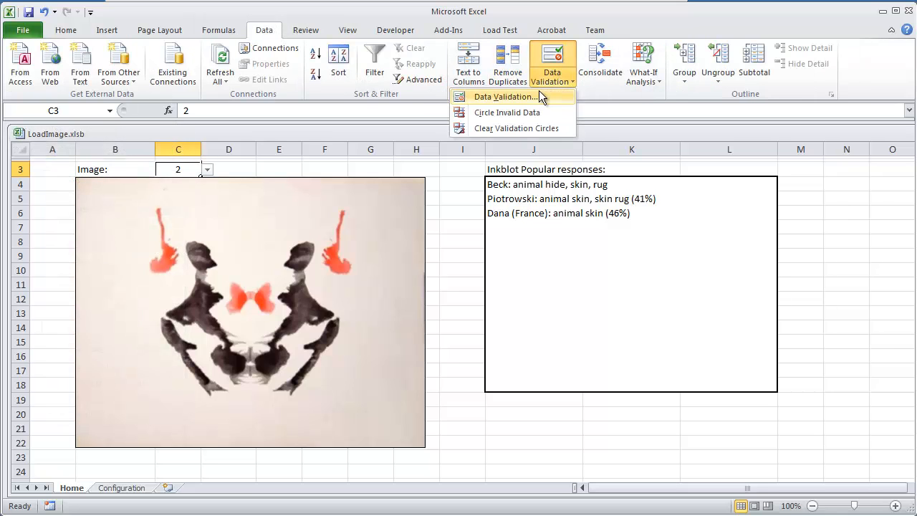
pyautogui.click(504, 98)
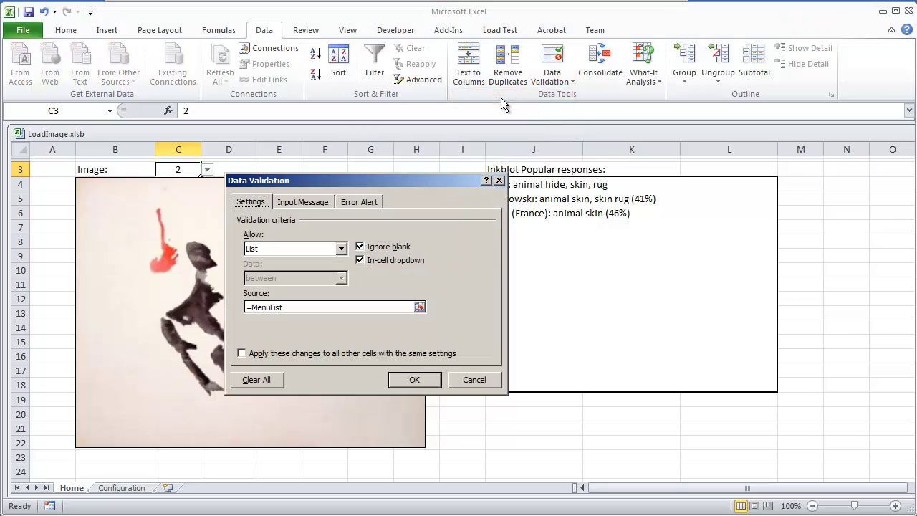
# - Confirm C3 allows a List sourced from =MenuList, leave it unchanged, then select the inkblot image
pyautogui.click(341, 248)
pyautogui.click(262, 309)
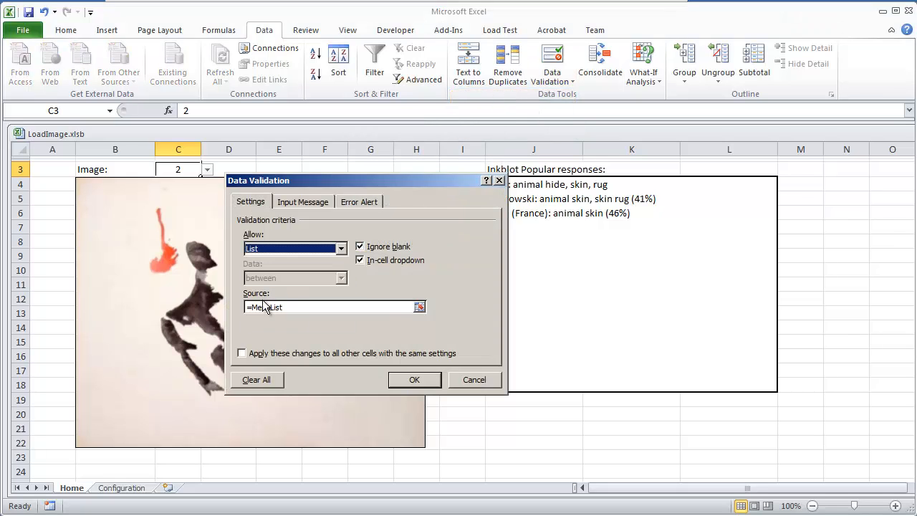
pyautogui.moveTo(252, 307); pyautogui.dragTo(304, 309)
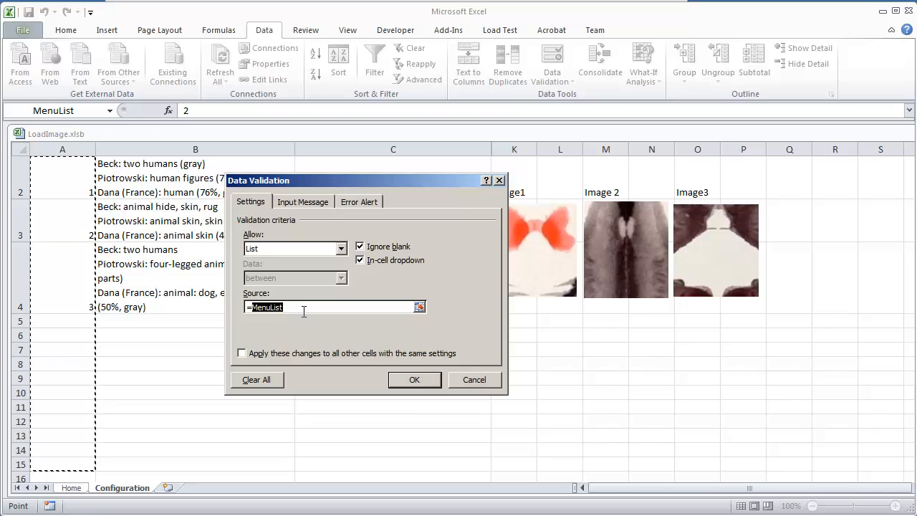
pyautogui.click(404, 380)
pyautogui.click(207, 272)
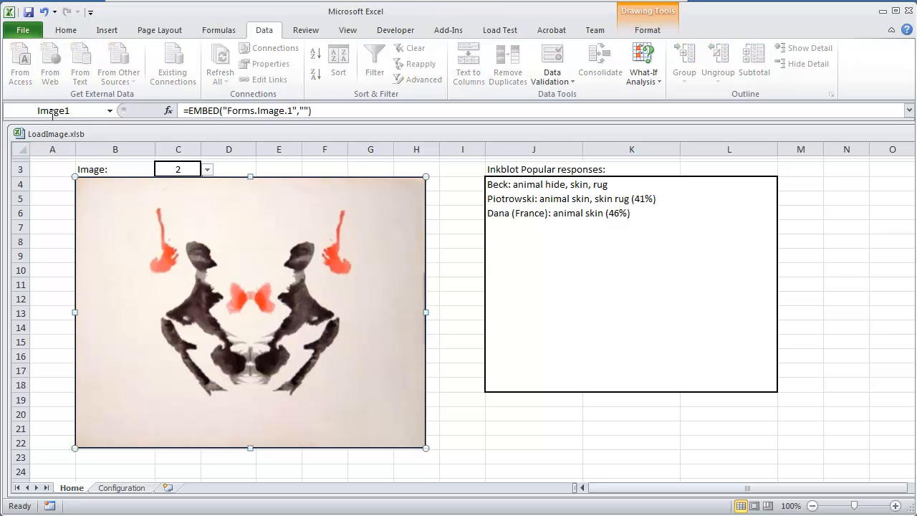
pyautogui.click(28, 110)
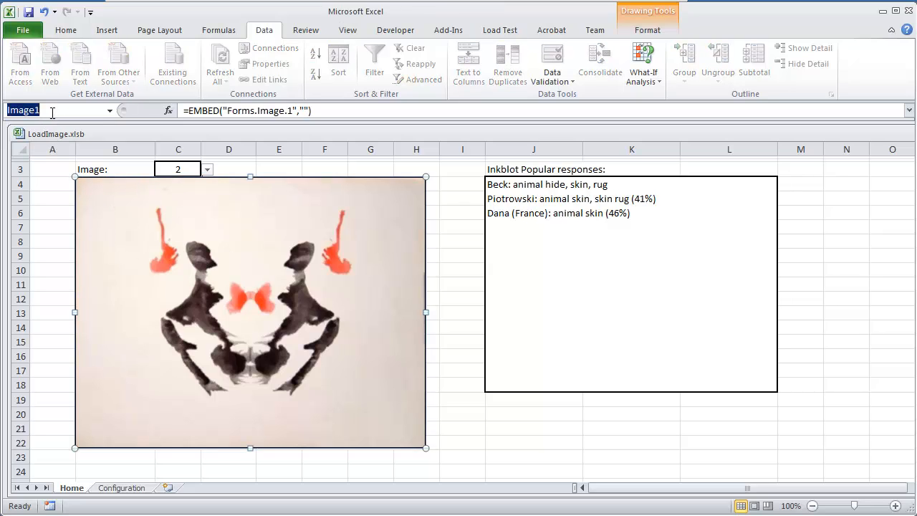
pyautogui.click(446, 287)
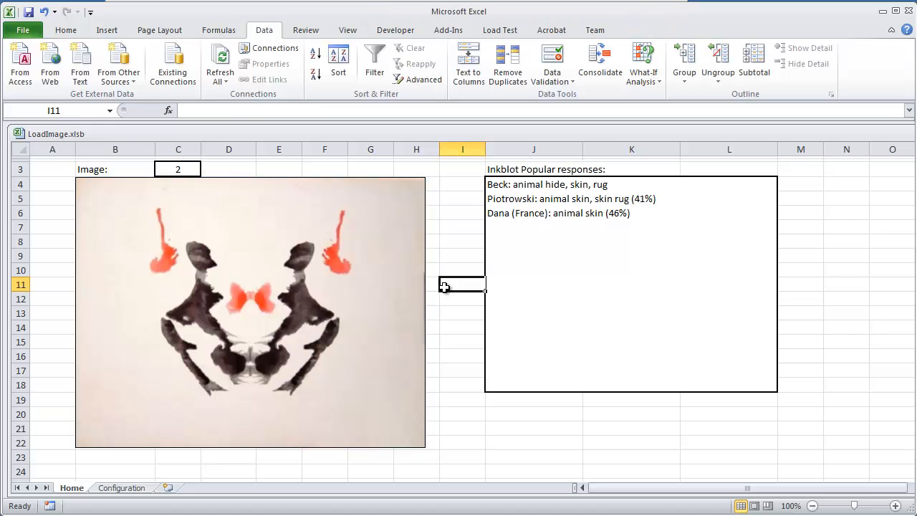
pyautogui.click(394, 30)
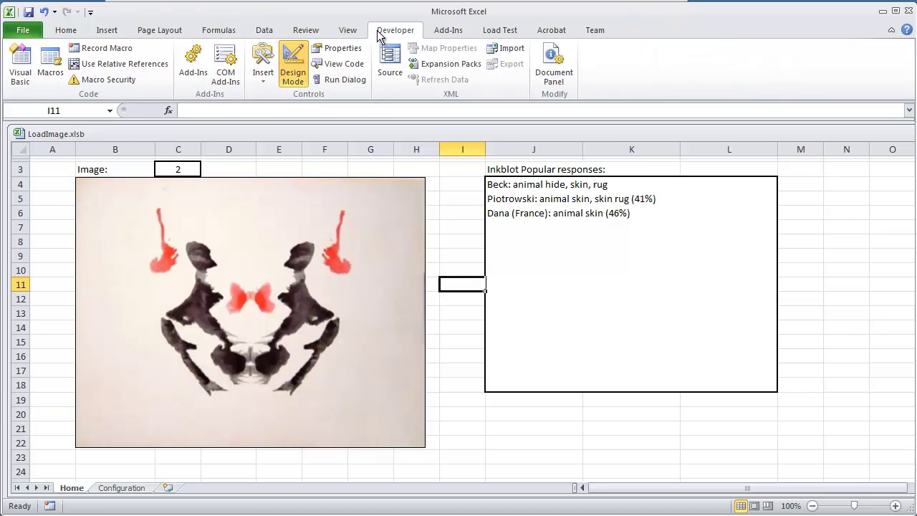
pyautogui.click(266, 77)
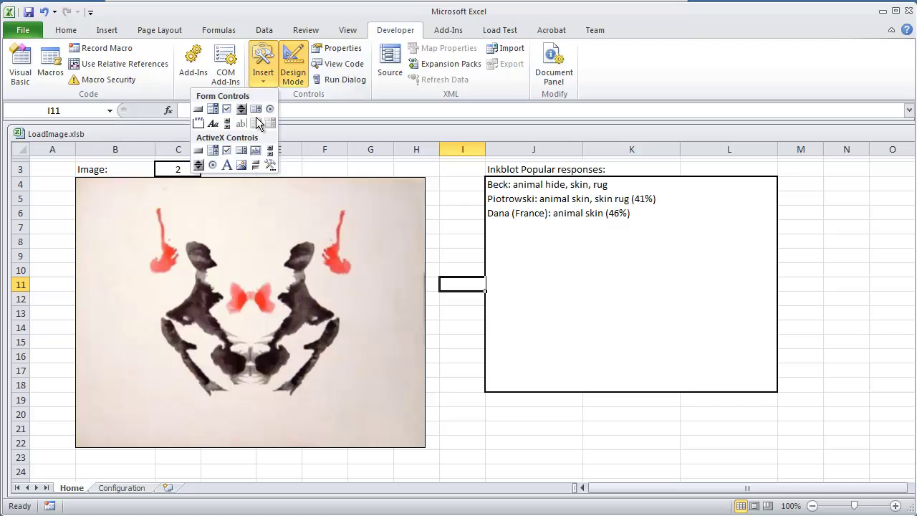
pyautogui.click(244, 166)
pyautogui.rightClick(116, 235)
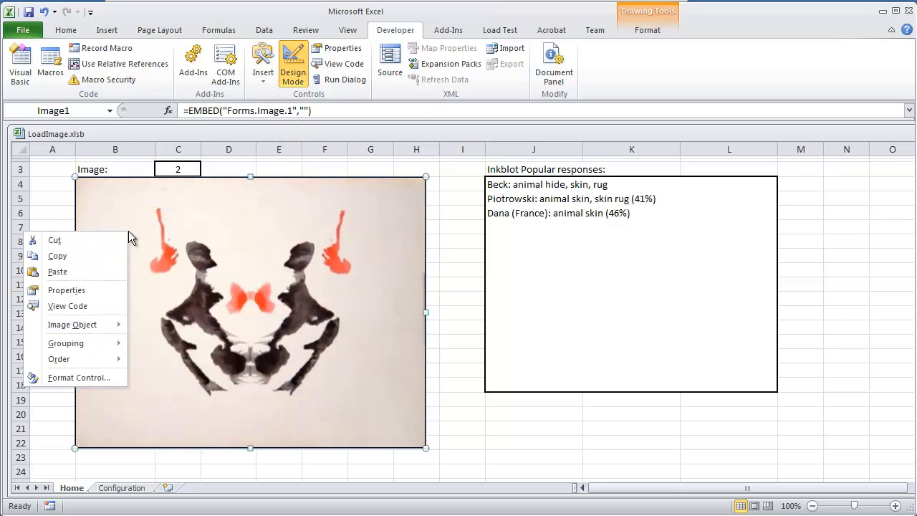
pyautogui.click(67, 290)
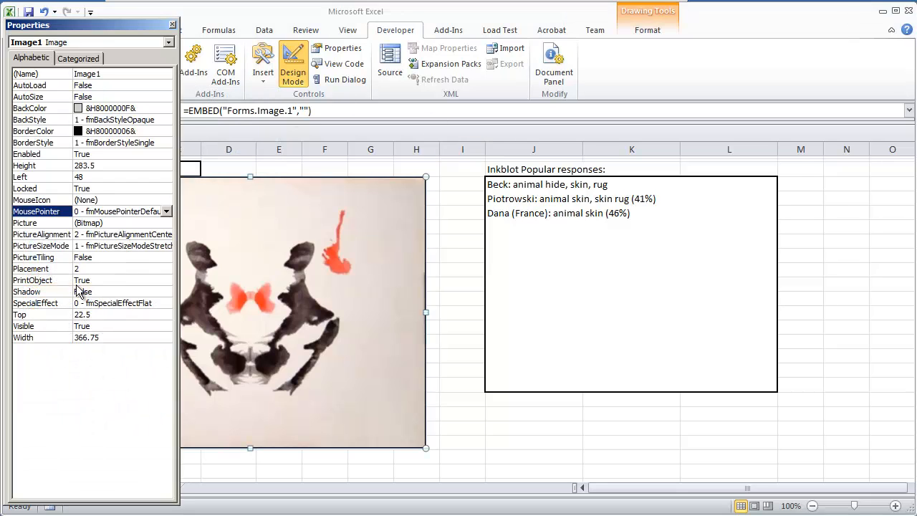
pyautogui.click(41, 246)
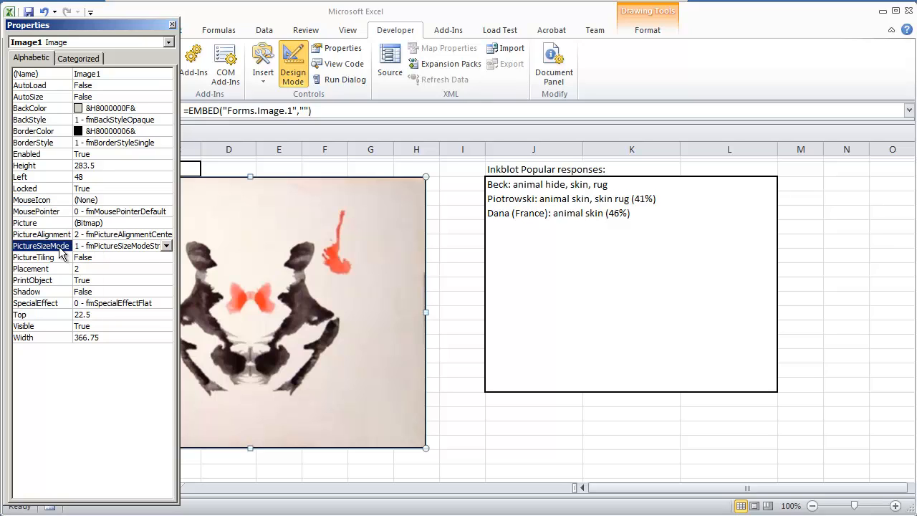
pyautogui.click(166, 246)
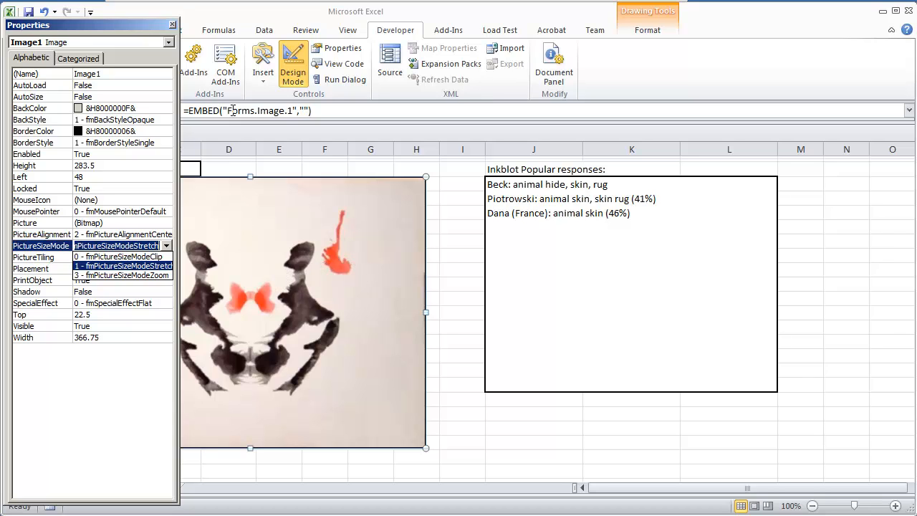
pyautogui.click(172, 25)
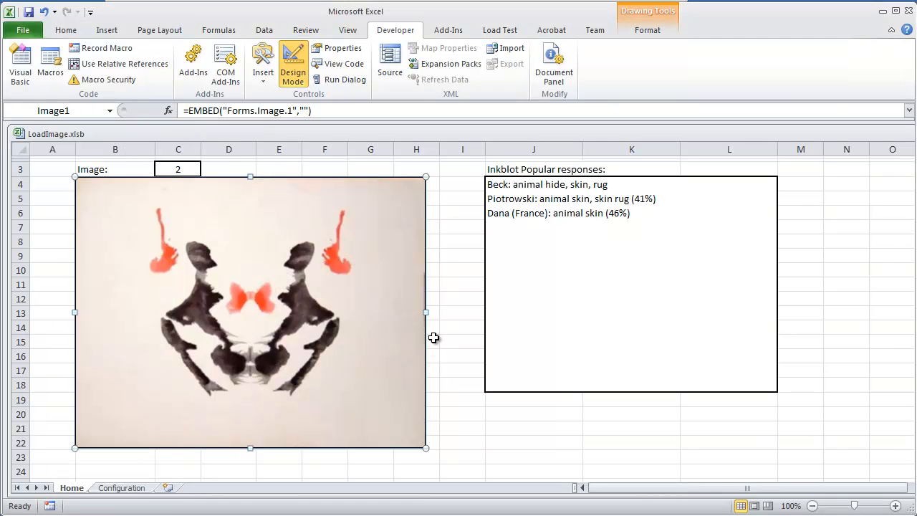
pyautogui.click(459, 299)
pyautogui.click(519, 250)
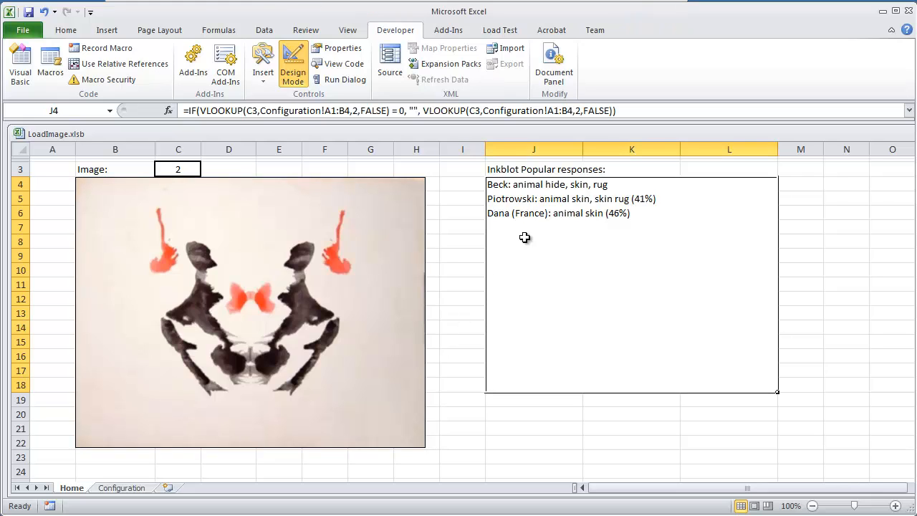
pyautogui.click(212, 110)
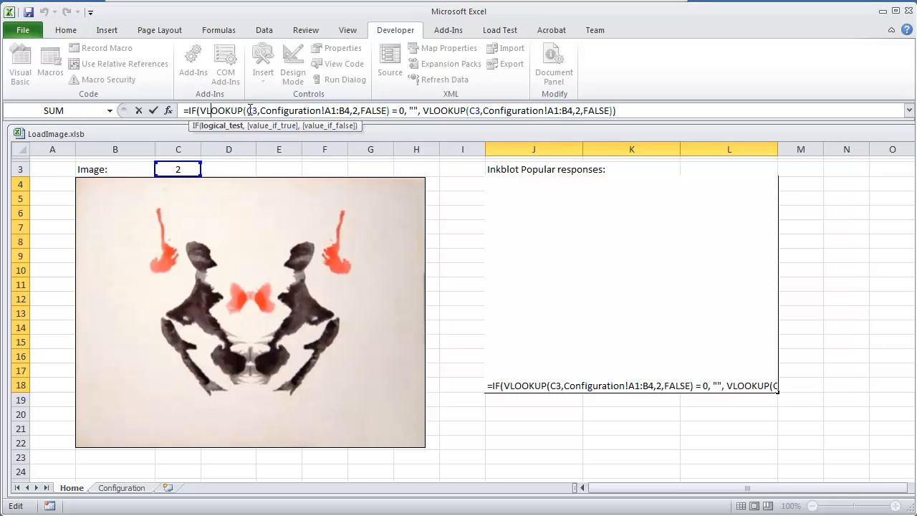
pyautogui.moveTo(248, 111); pyautogui.dragTo(319, 110)
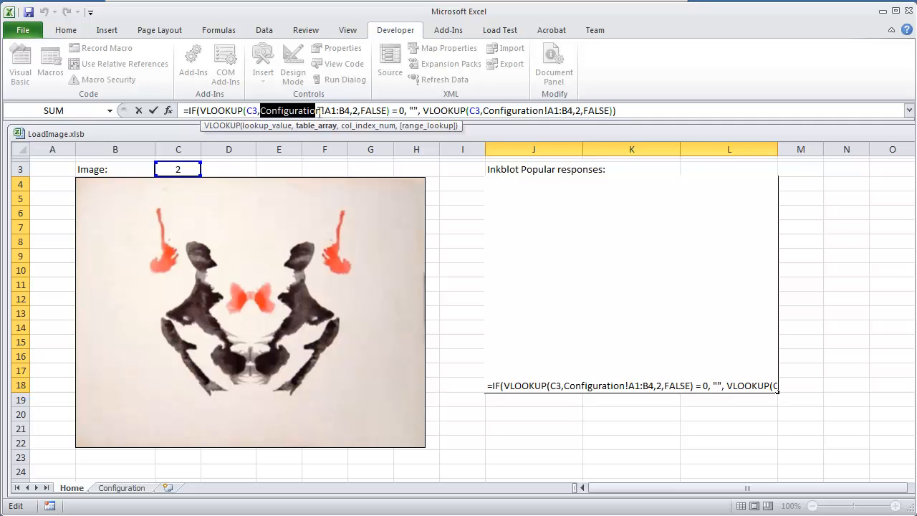
pyautogui.doubleClick(355, 111)
pyautogui.doubleClick(355, 110)
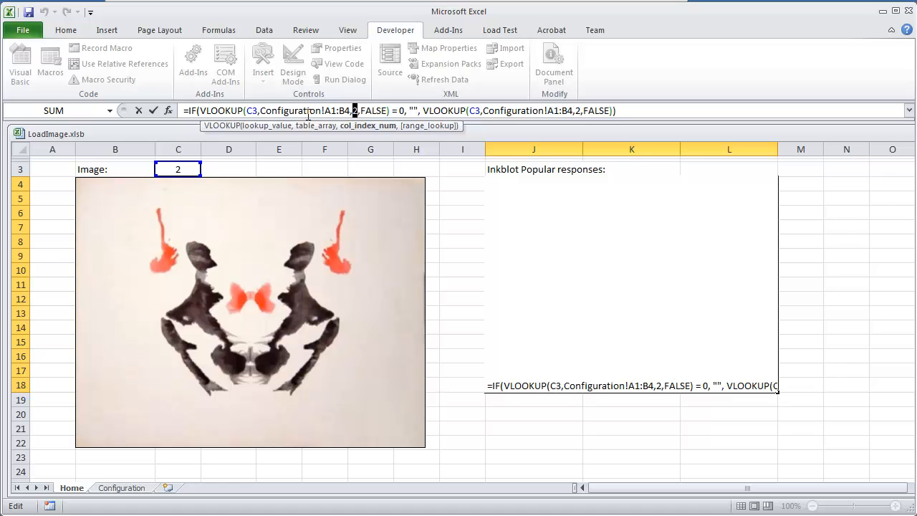
pyautogui.press('Return')
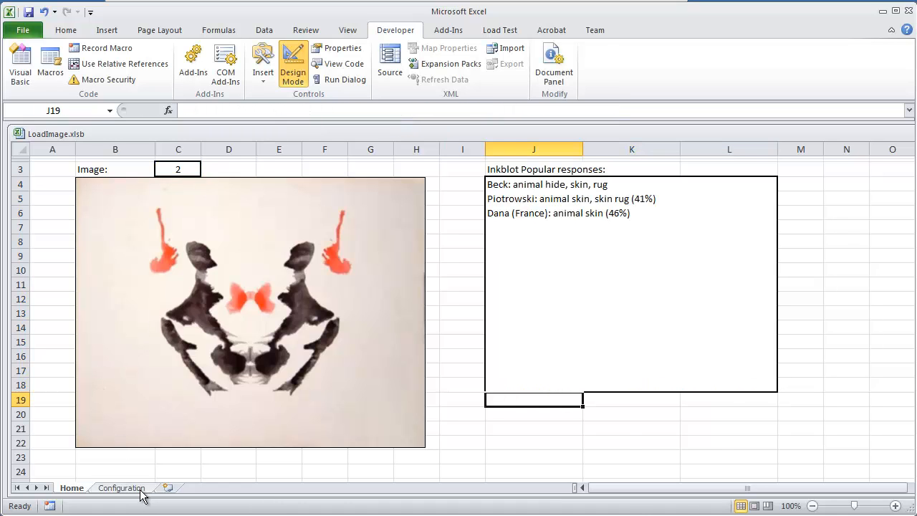
pyautogui.click(121, 488)
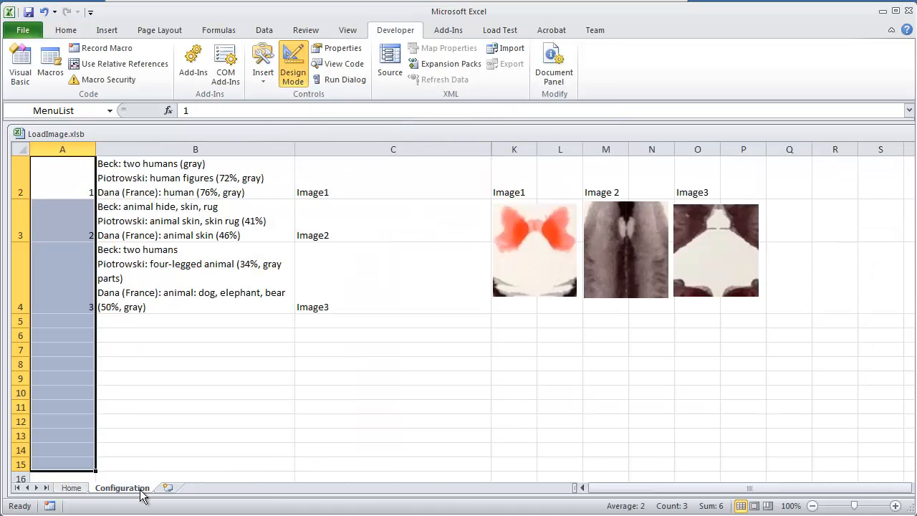
pyautogui.click(79, 211)
pyautogui.click(77, 182)
pyautogui.click(79, 220)
pyautogui.click(78, 278)
pyautogui.click(195, 176)
pyautogui.scroll(1, 195, 176)
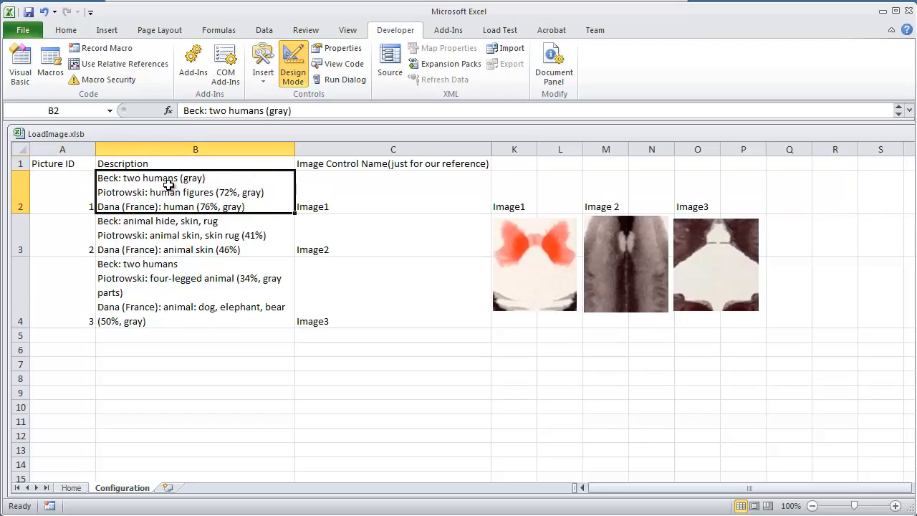
pyautogui.click(329, 192)
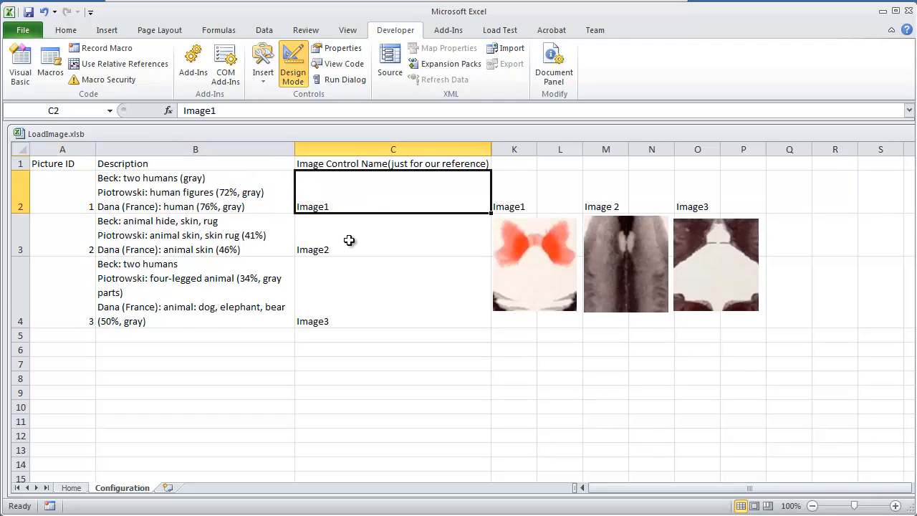
pyautogui.click(78, 198)
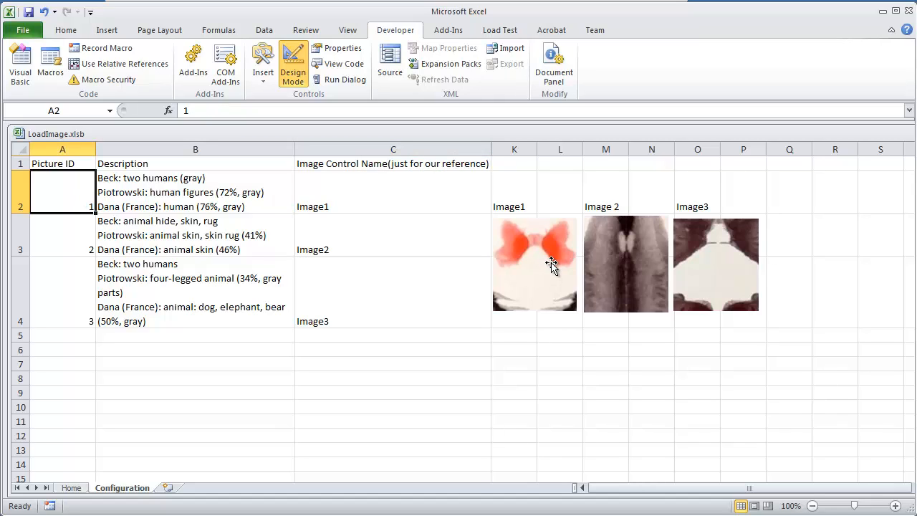
pyautogui.click(71, 243)
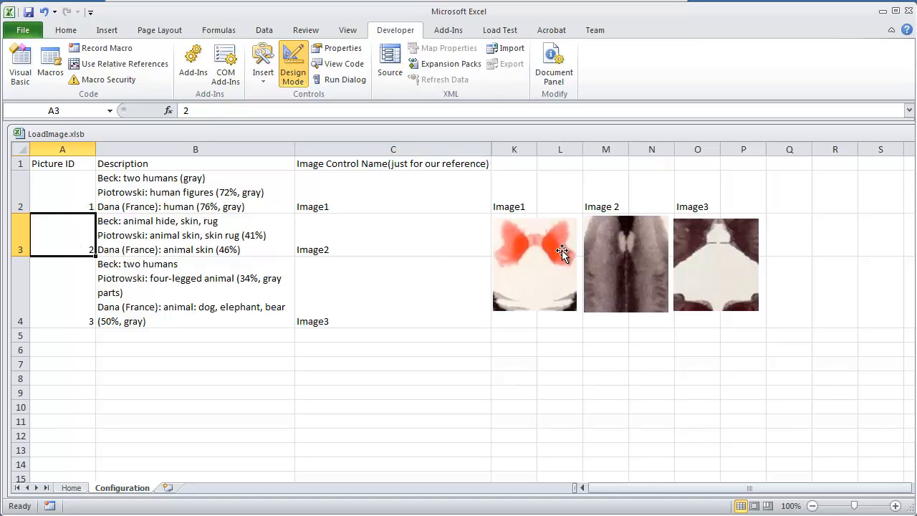
pyautogui.click(86, 304)
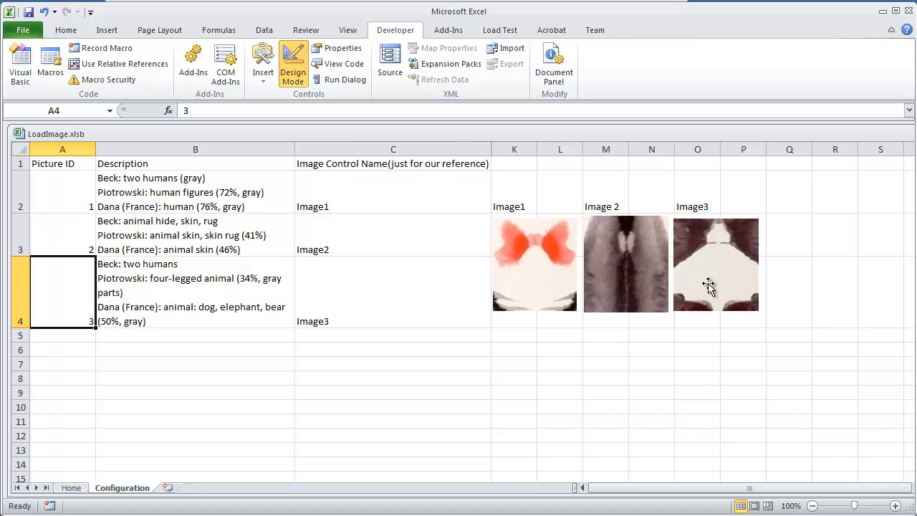
pyautogui.click(172, 320)
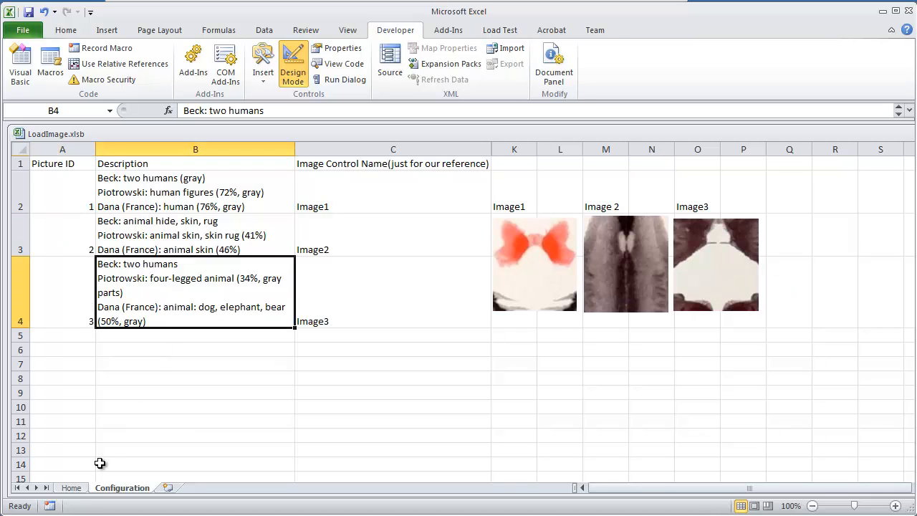
pyautogui.click(71, 487)
# - Strip the IF wrapper so the responses box is a plain VLOOKUP formula
pyautogui.click(537, 240)
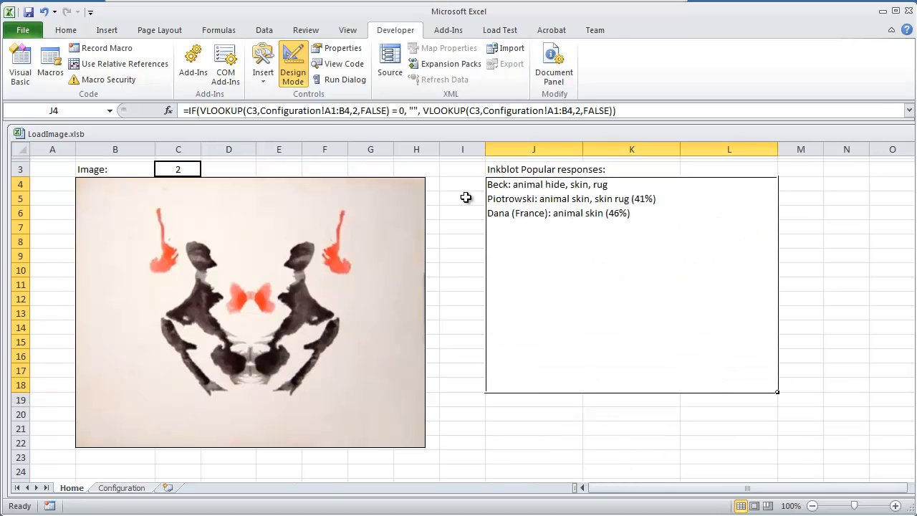
pyautogui.click(193, 110)
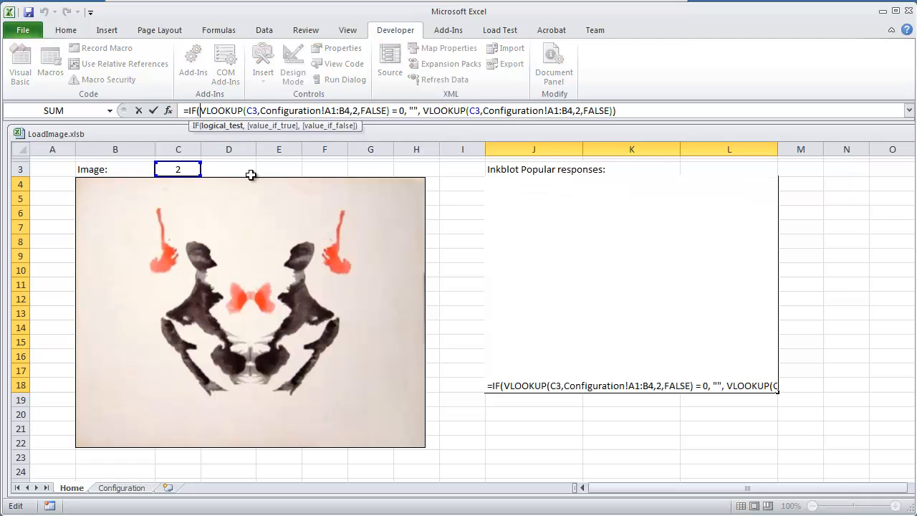
pyautogui.press('BackSpace')
pyautogui.press('BackSpace')
pyautogui.press('BackSpace')
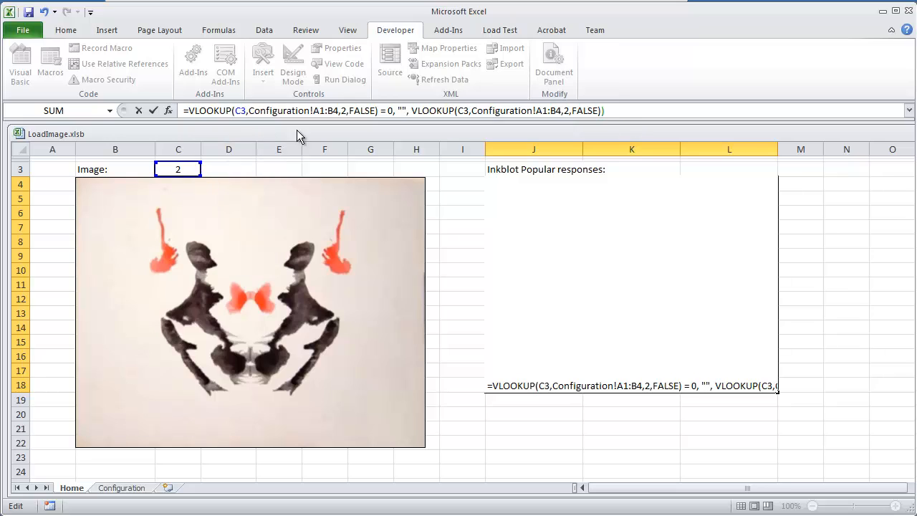
pyautogui.moveTo(381, 110); pyautogui.dragTo(608, 110)
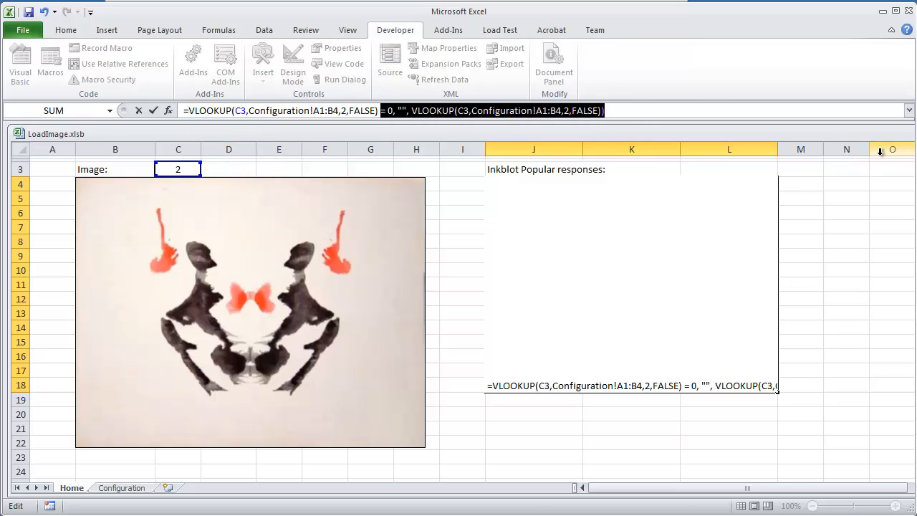
pyautogui.press('Delete')
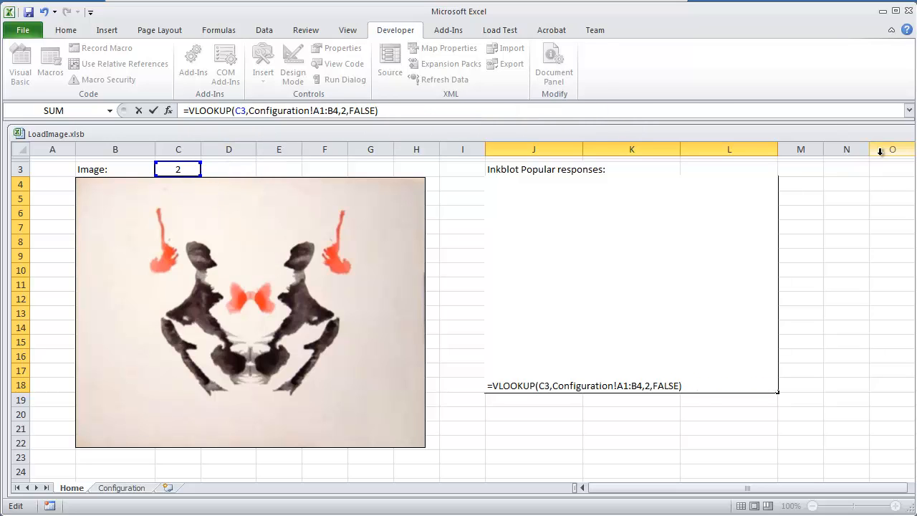
pyautogui.press('Return')
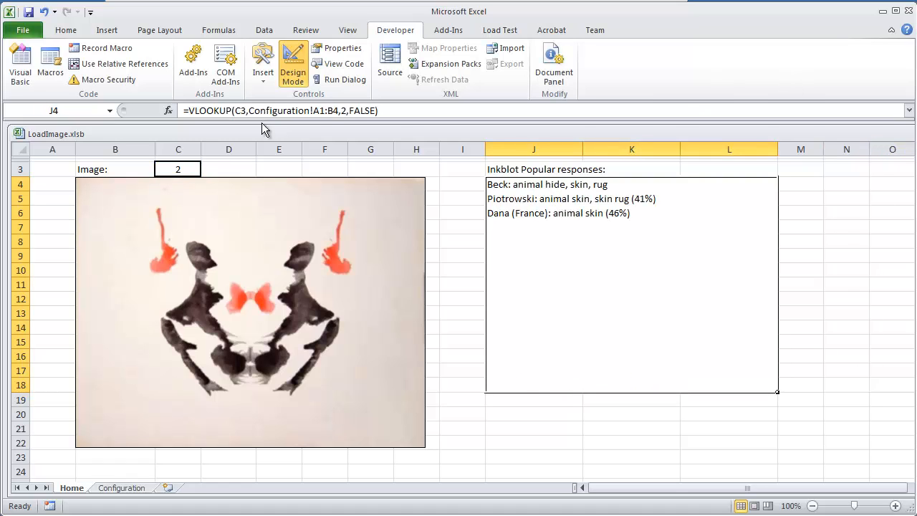
# - Walk through the VLOOKUP arguments C3 and Configuration!A1:B4 and re-enter the last one as FALSE for exact match
pyautogui.click(217, 110)
pyautogui.moveTo(245, 110)
pyautogui.mouseDown()
pyautogui.moveTo(236, 111)
pyautogui.moveTo(348, 110)
pyautogui.mouseUp()
pyautogui.click(342, 110)
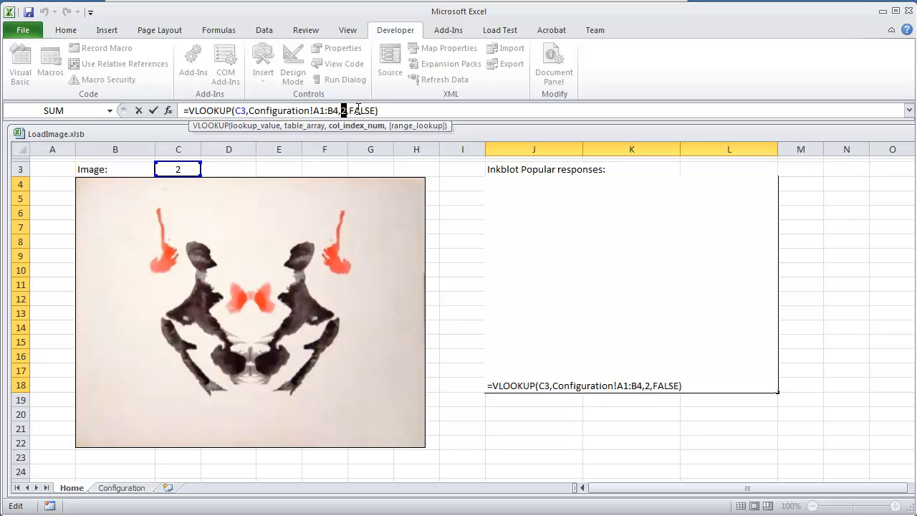
pyautogui.moveTo(349, 110); pyautogui.dragTo(379, 111)
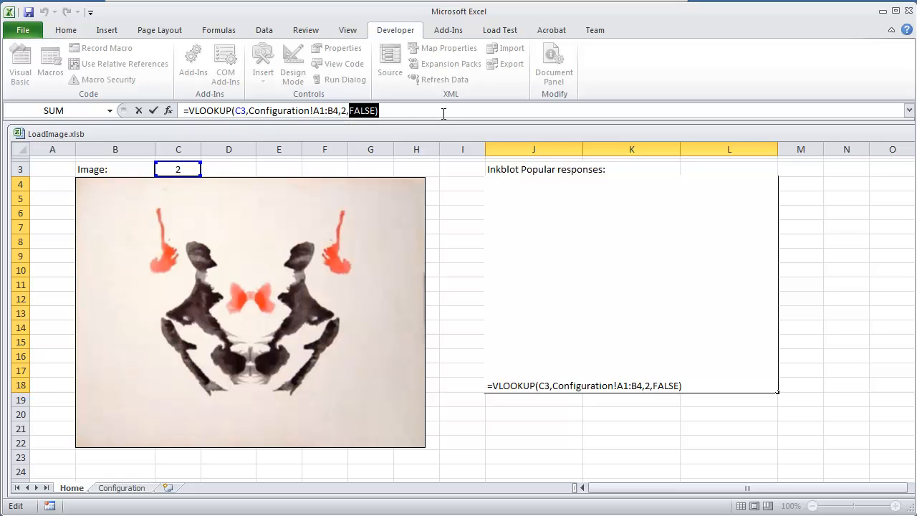
pyautogui.press('BackSpace')
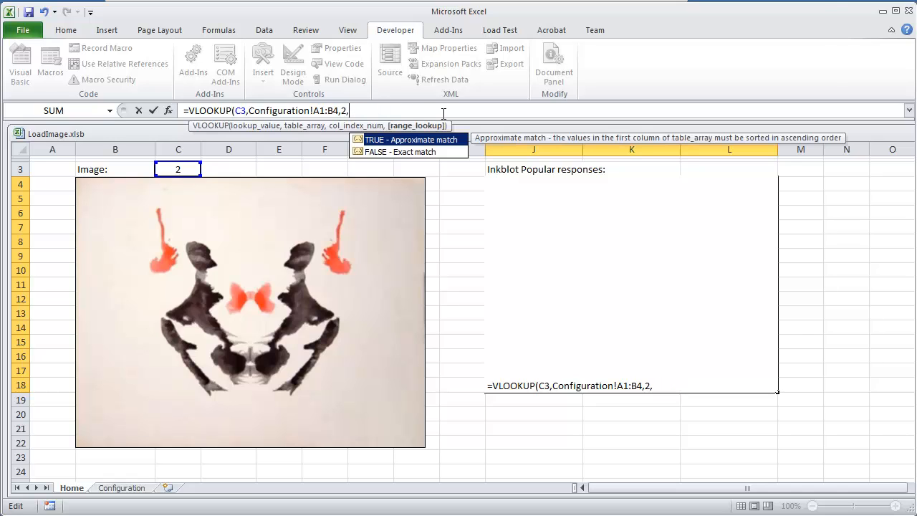
pyautogui.press('Down')
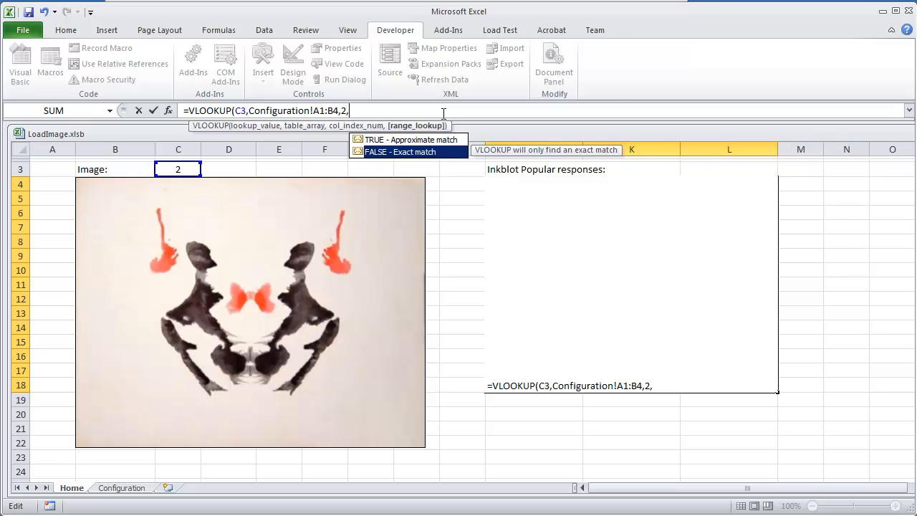
pyautogui.press('Tab')
pyautogui.write(')')
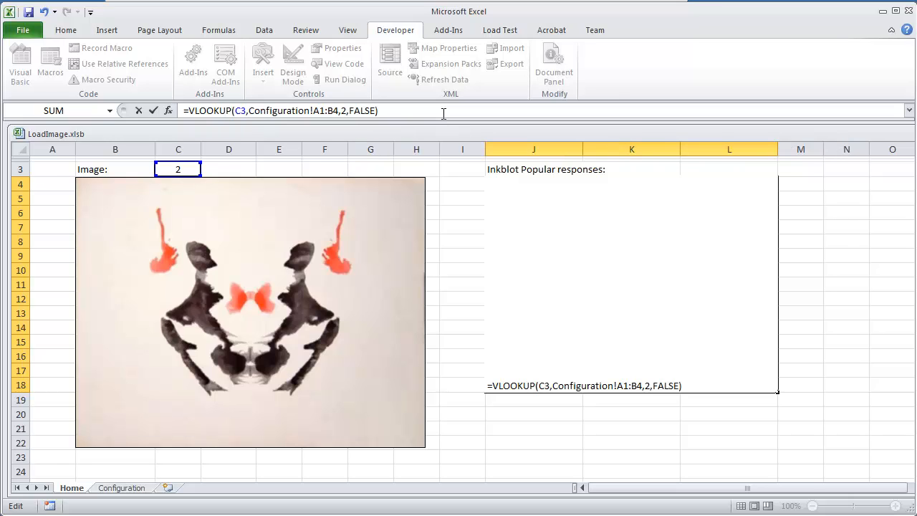
pyautogui.press('Return')
pyautogui.click(655, 190)
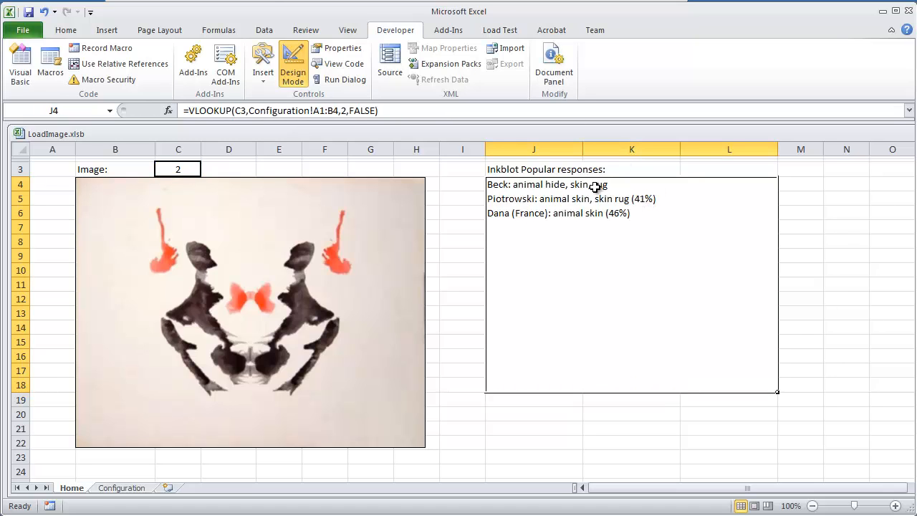
# - Enter image number 5 in C3, giving #N/A, and select the responses box to edit its formula
pyautogui.click(183, 169)
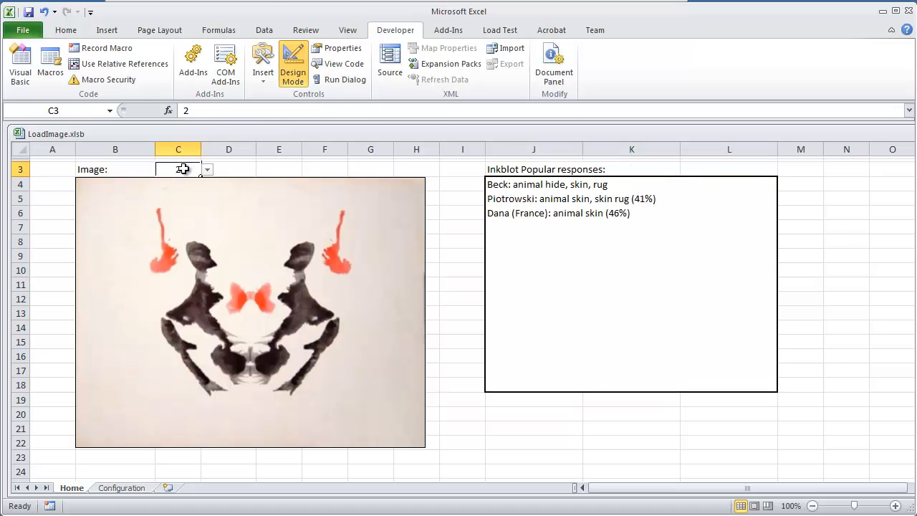
pyautogui.click(207, 170)
pyautogui.click(179, 192)
pyautogui.write('5')
pyautogui.press('Return')
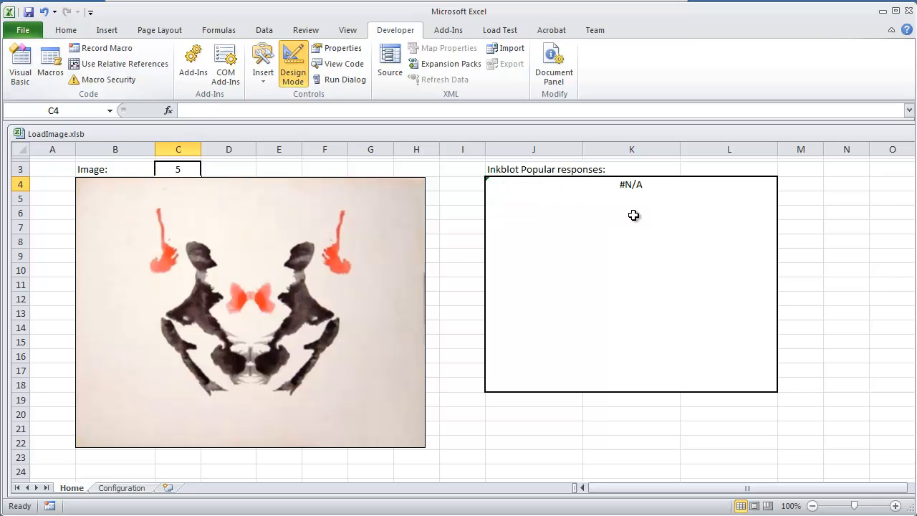
pyautogui.click(635, 215)
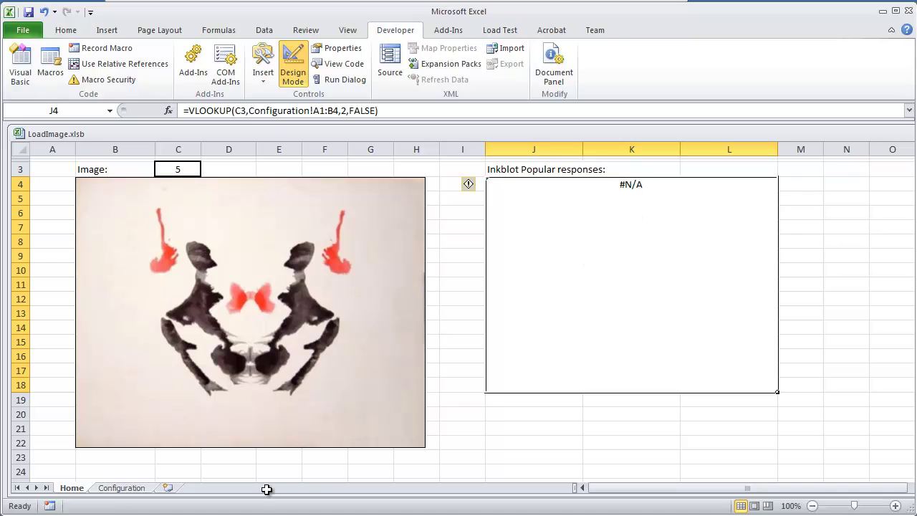
# - Make the formula =IFERROR(VLOOKUP(C3,Configuration!A1:B4,2,FALSE),"") and test with image number 8
pyautogui.click(191, 110)
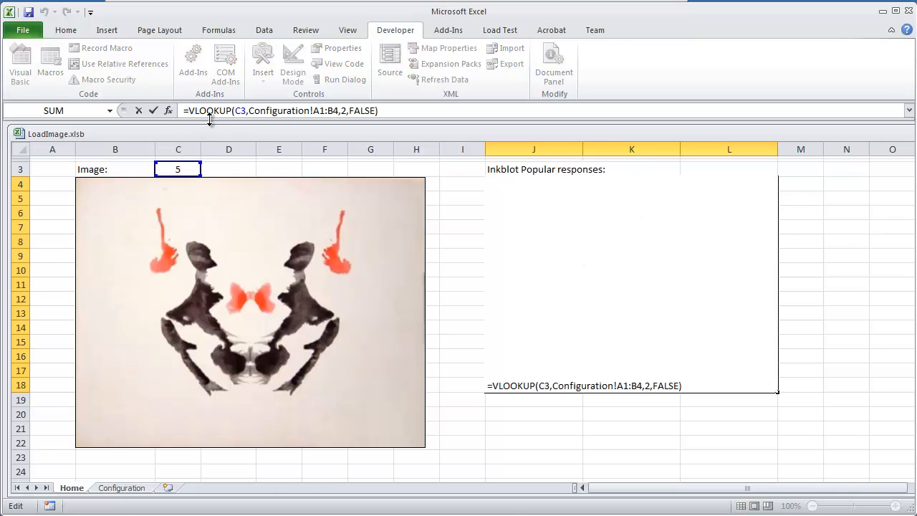
pyautogui.write('IFERROR(')
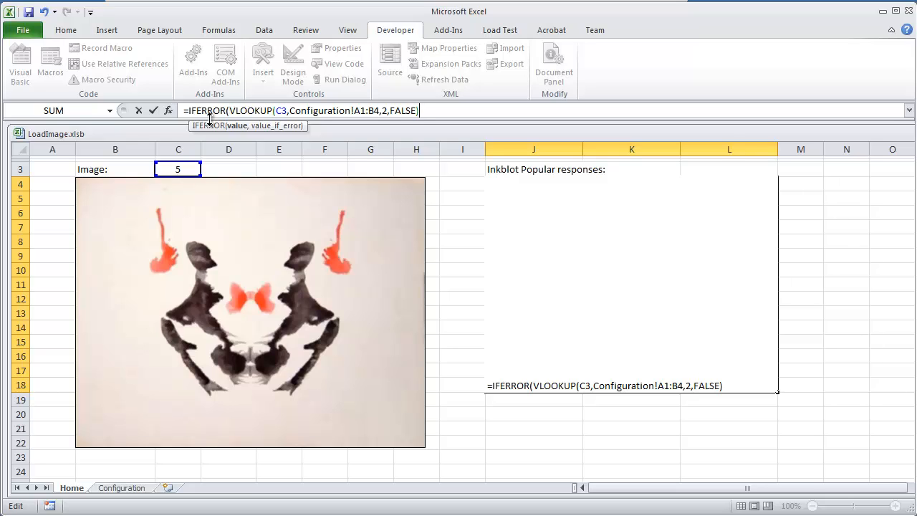
pyautogui.write(', "")')
pyautogui.press('Return')
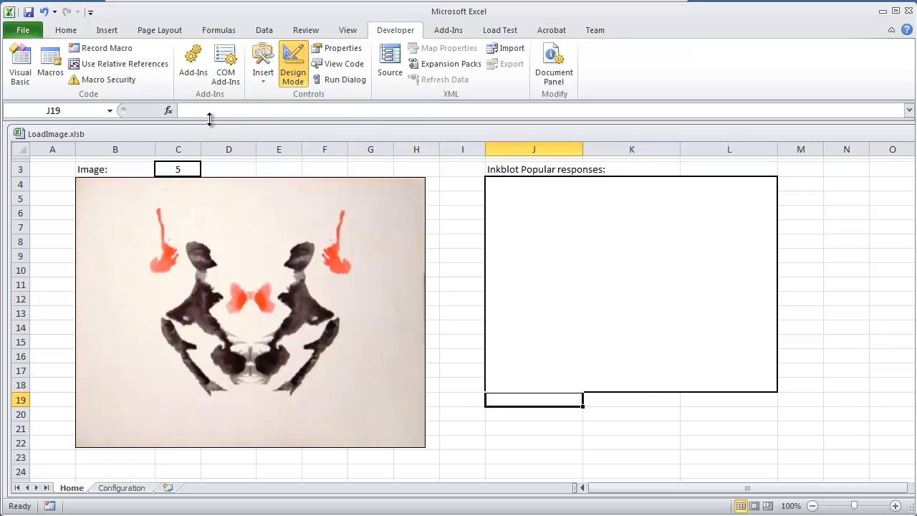
pyautogui.click(185, 170)
pyautogui.write('8')
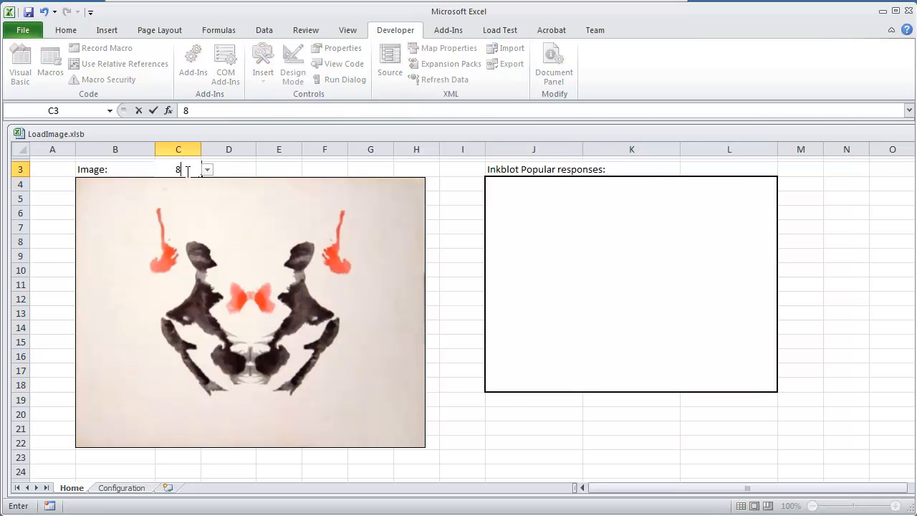
pyautogui.press('Return')
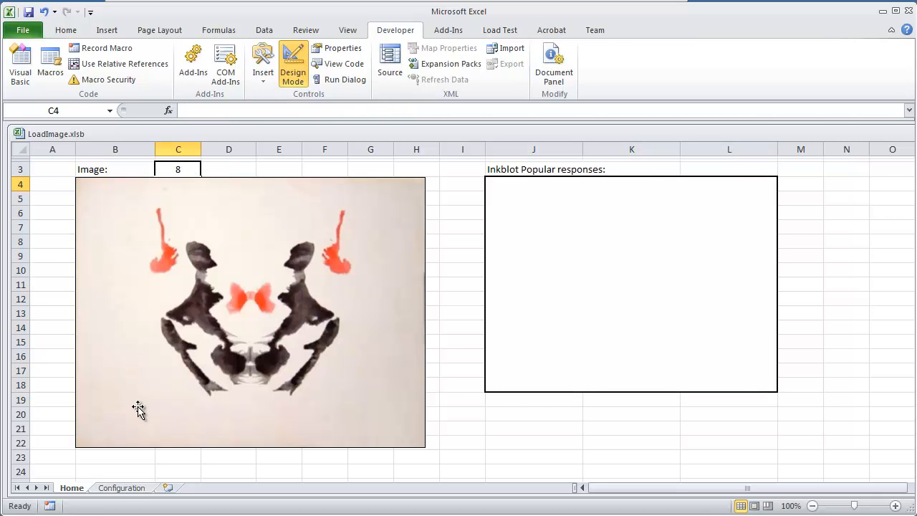
pyautogui.click(122, 488)
pyautogui.click(71, 488)
# - Pick image 1 from the C3 dropdown and select IFERROR in the responses formula
pyautogui.press('F2')
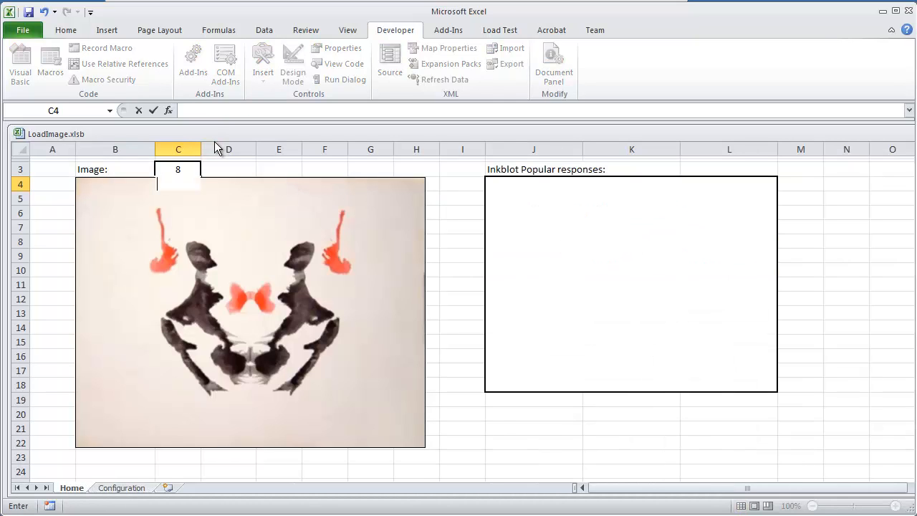
pyautogui.click(215, 170)
pyautogui.click(207, 170)
pyautogui.click(183, 182)
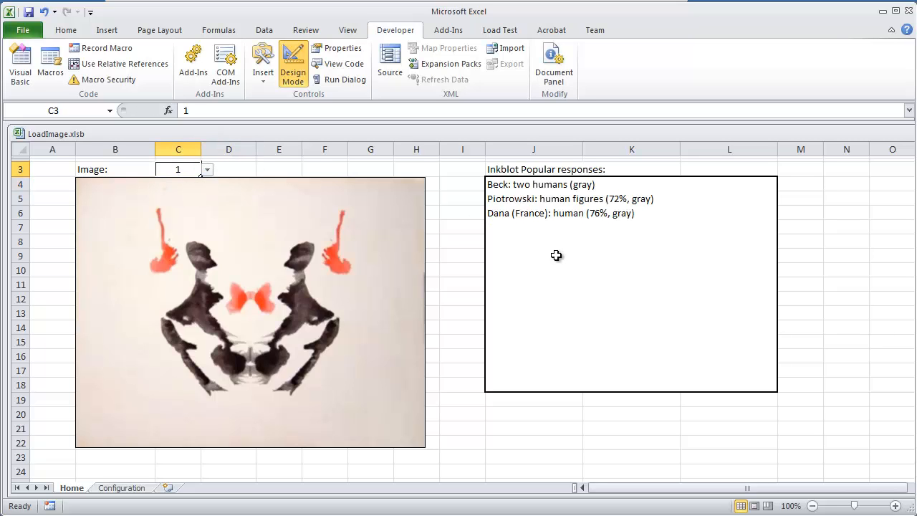
pyautogui.click(515, 234)
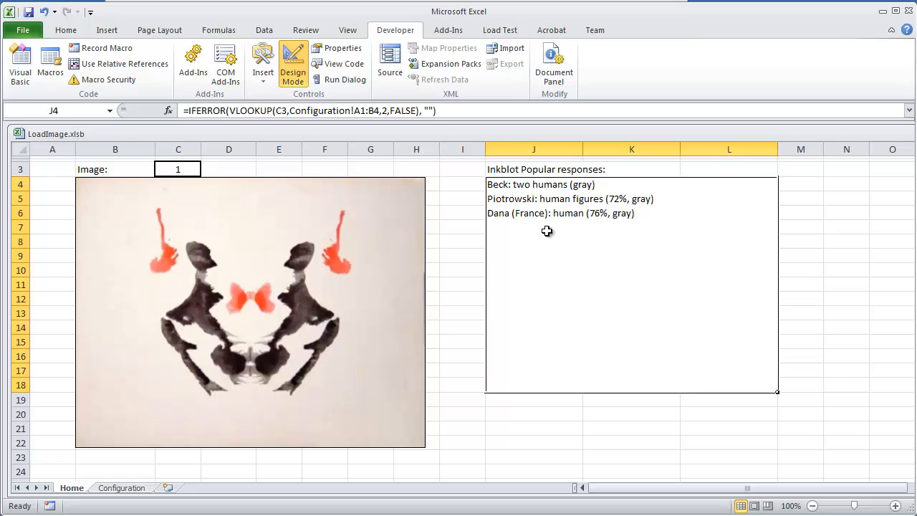
pyautogui.doubleClick(218, 111)
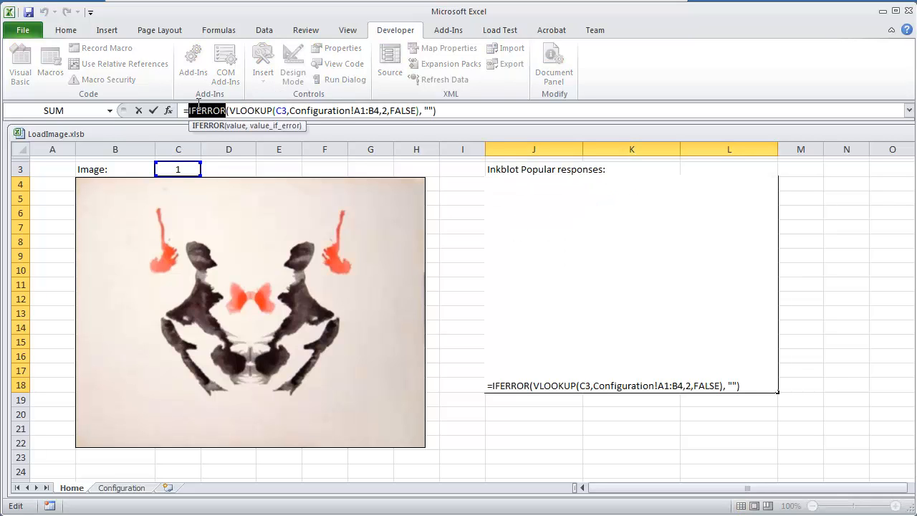
# - Go to the Configuration sheet, leave formula editing and undo the stray edit that caused #REF!
pyautogui.click(121, 487)
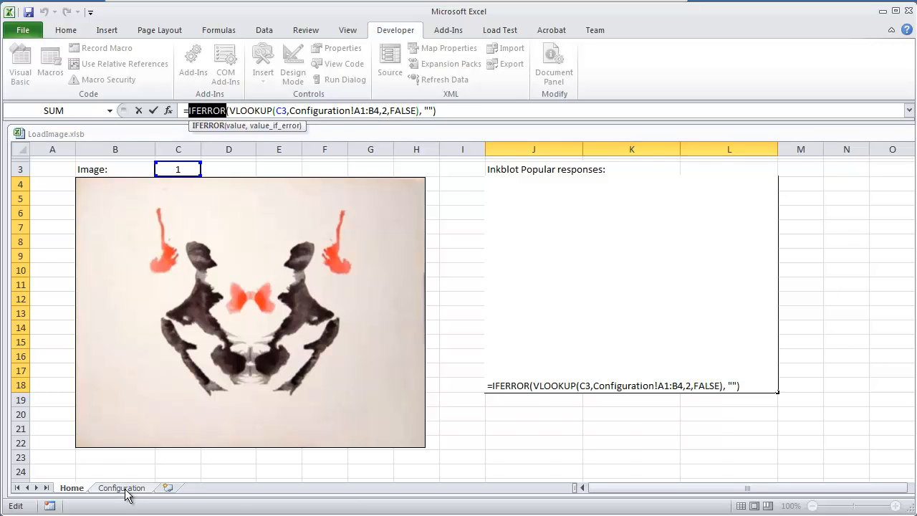
pyautogui.click(193, 418)
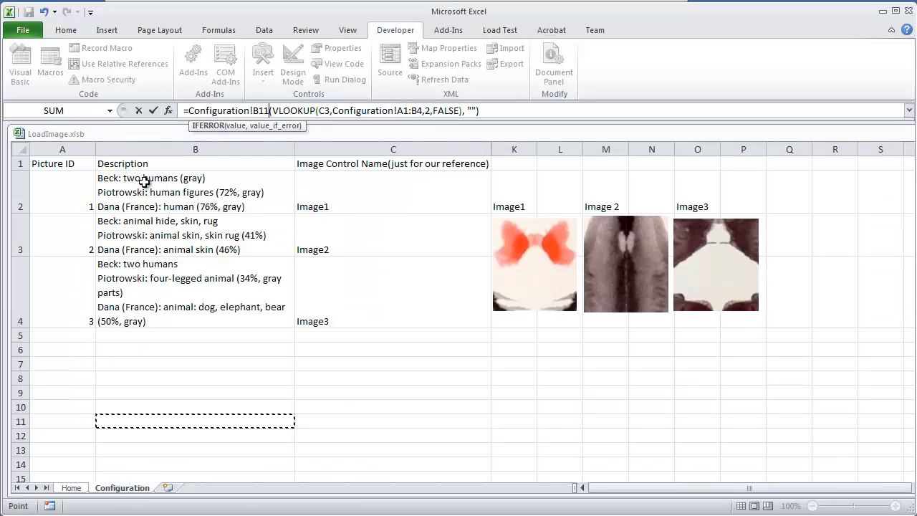
pyautogui.press('Return')
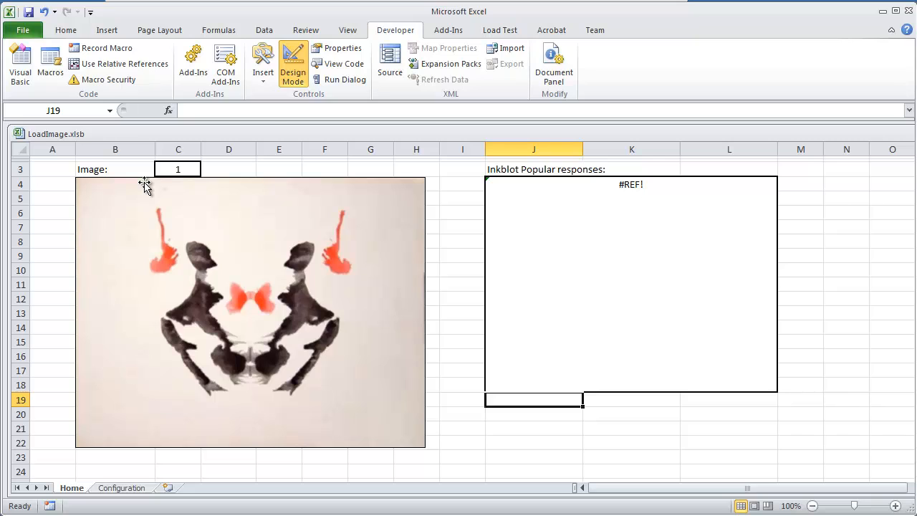
pyautogui.hotkey('ctrl', 'z')
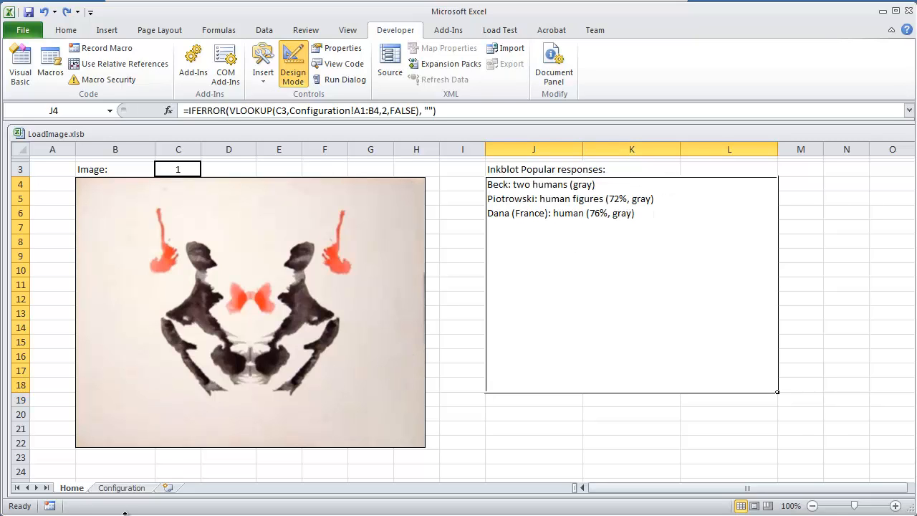
pyautogui.click(121, 487)
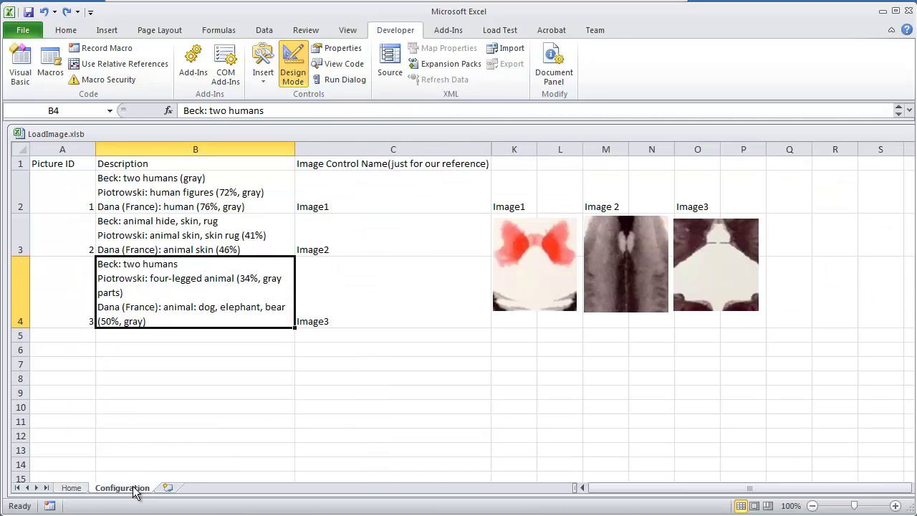
pyautogui.click(391, 274)
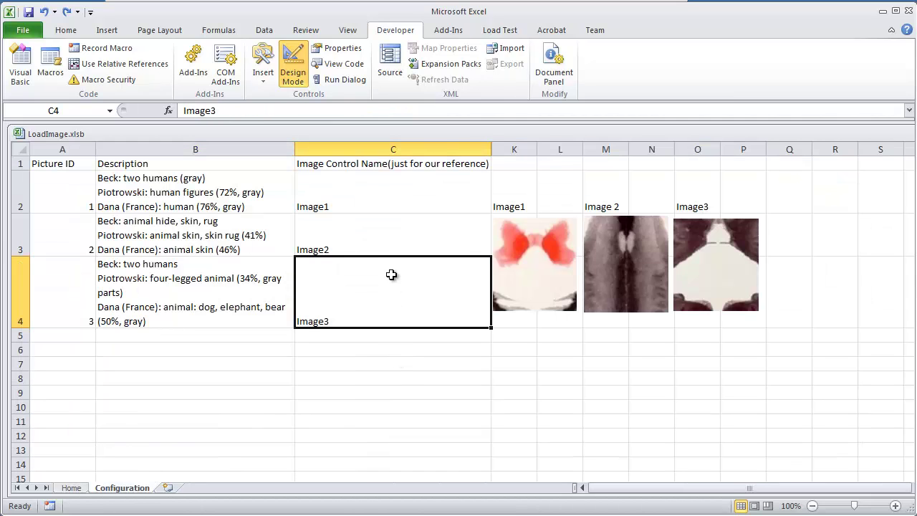
pyautogui.click(551, 254)
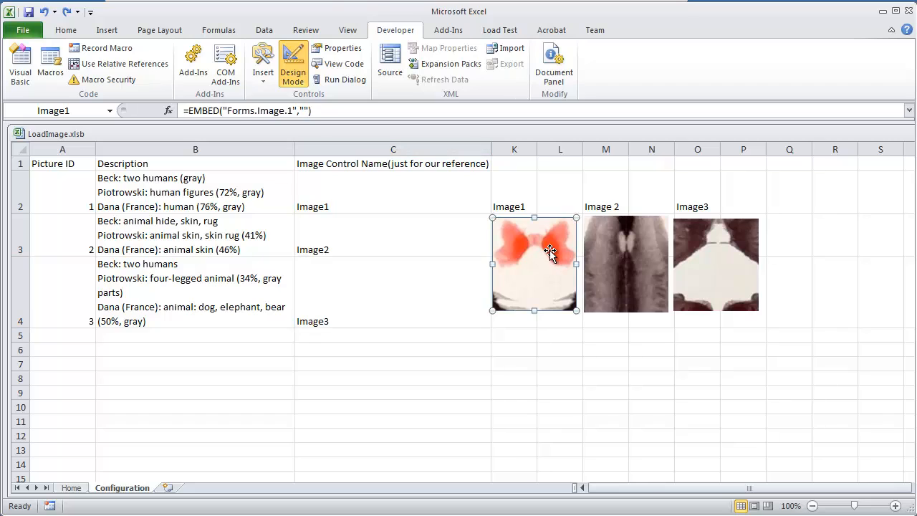
pyautogui.click(263, 75)
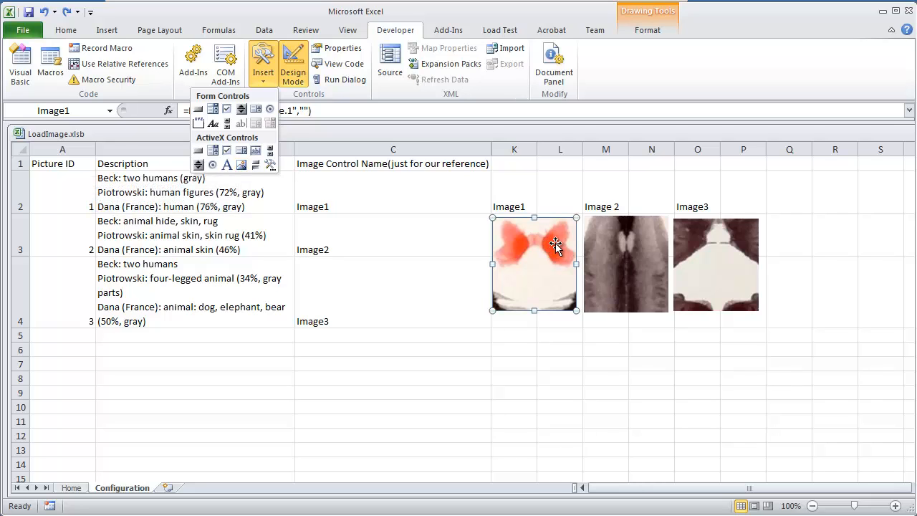
pyautogui.click(521, 285)
pyautogui.click(626, 275)
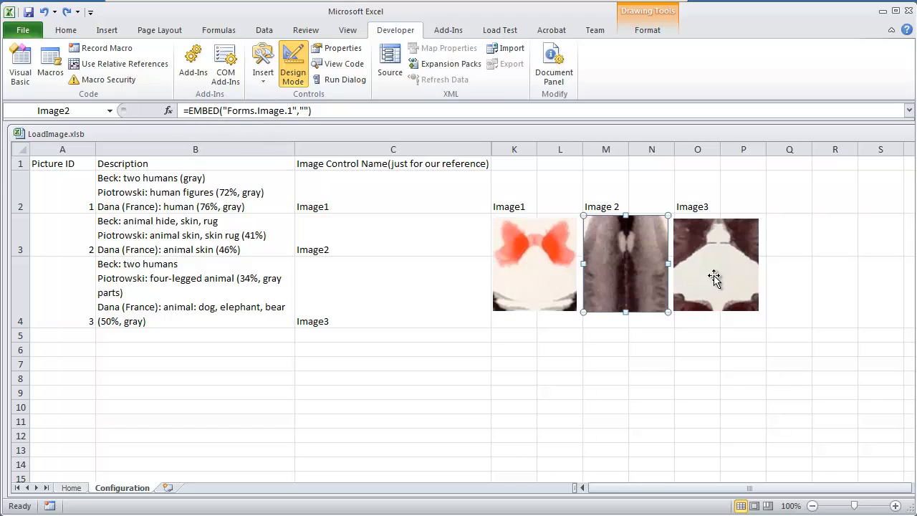
pyautogui.click(715, 280)
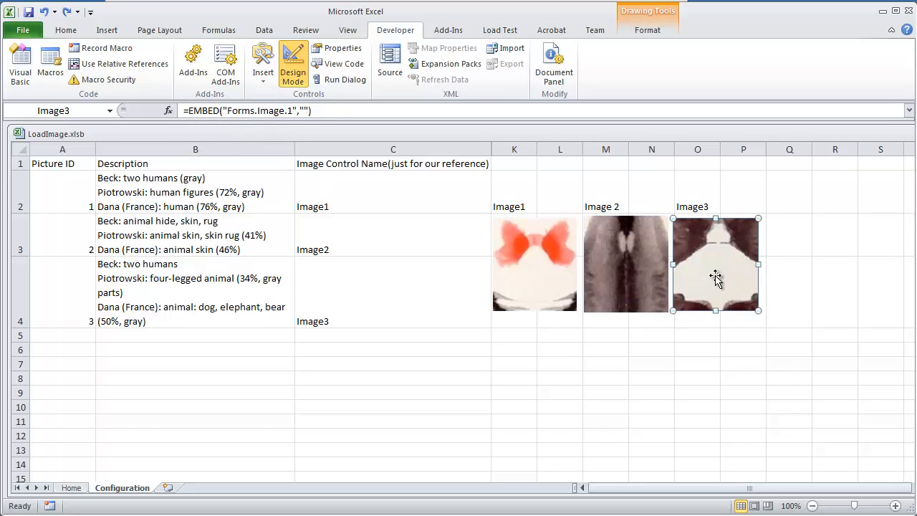
pyautogui.click(557, 276)
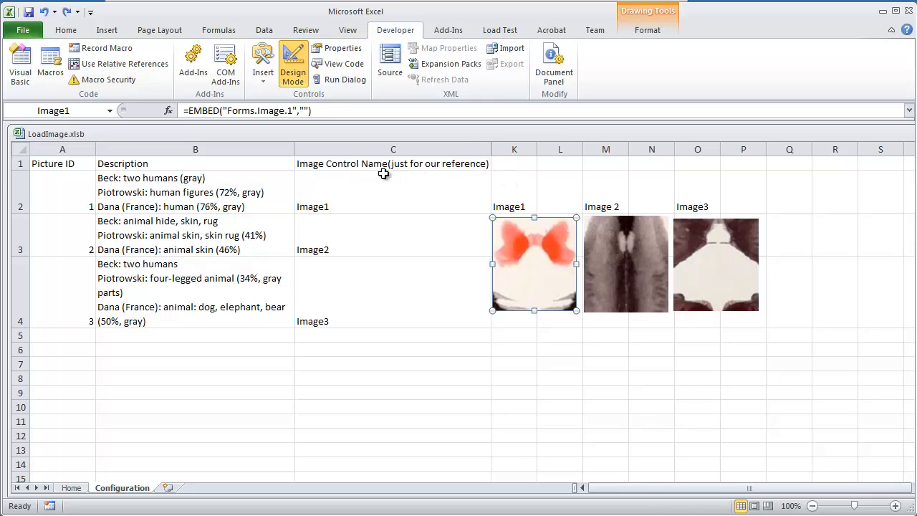
pyautogui.moveTo(358, 179); pyautogui.dragTo(343, 296)
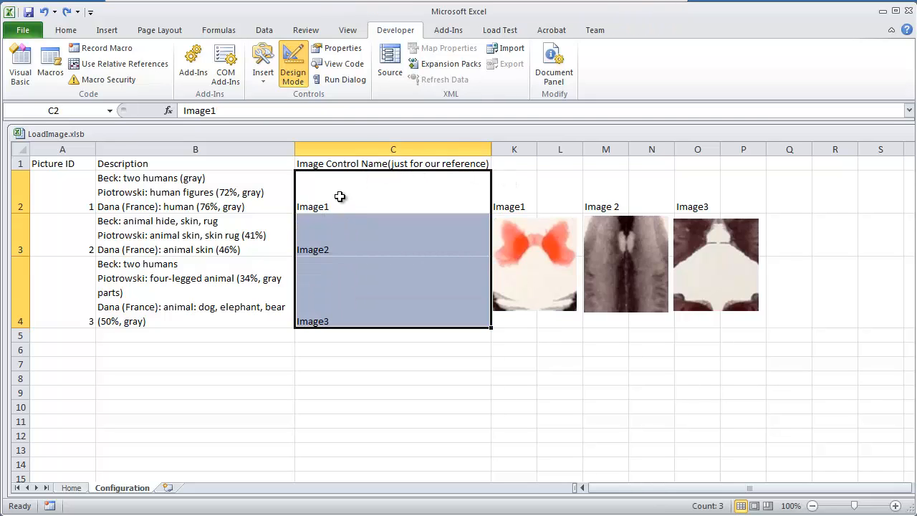
pyautogui.click(340, 206)
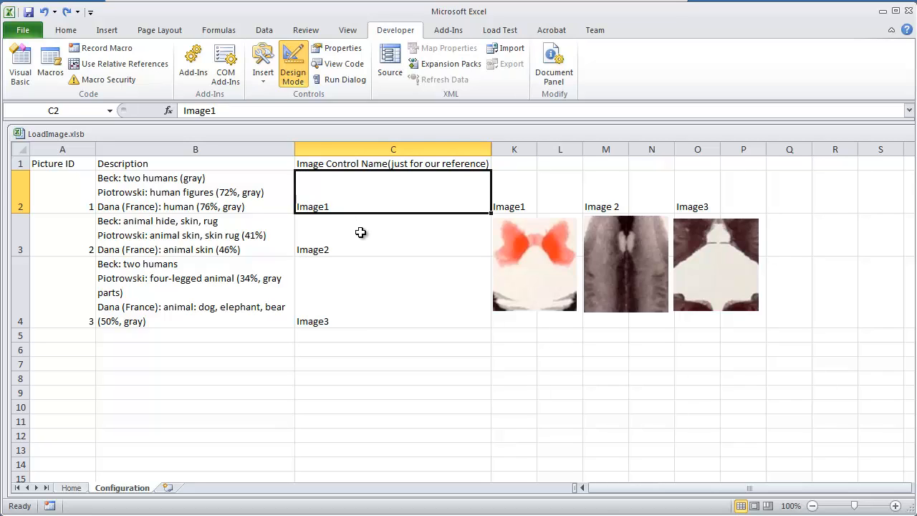
pyautogui.click(512, 269)
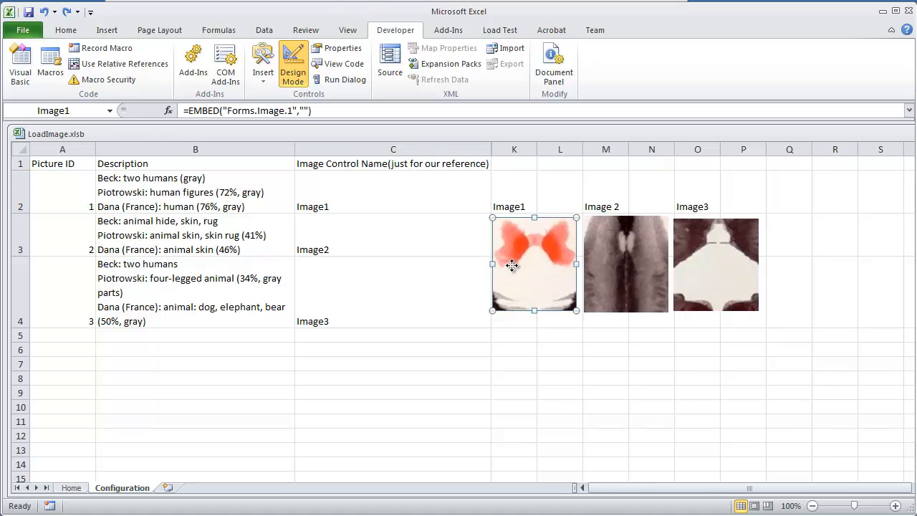
# - Open Image1's Properties and browse its Picture property to the Load Picture dialog
pyautogui.rightClick(512, 256)
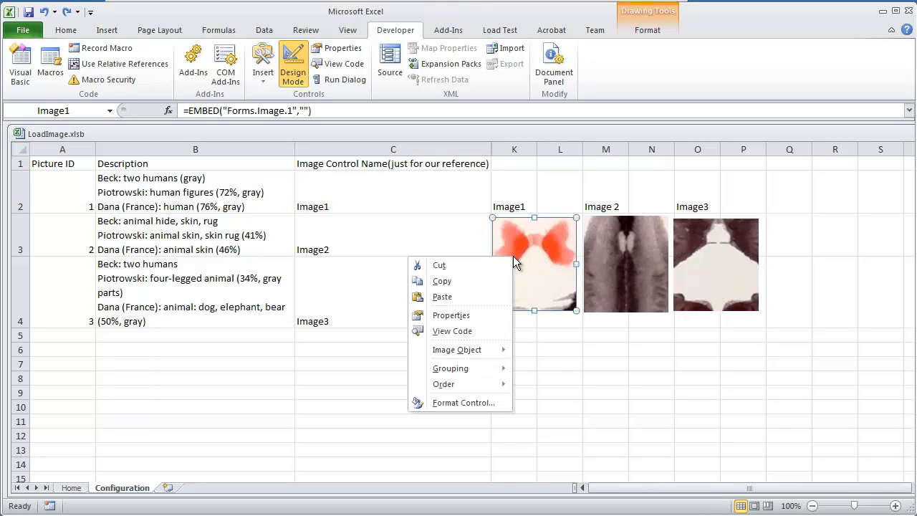
pyautogui.click(462, 313)
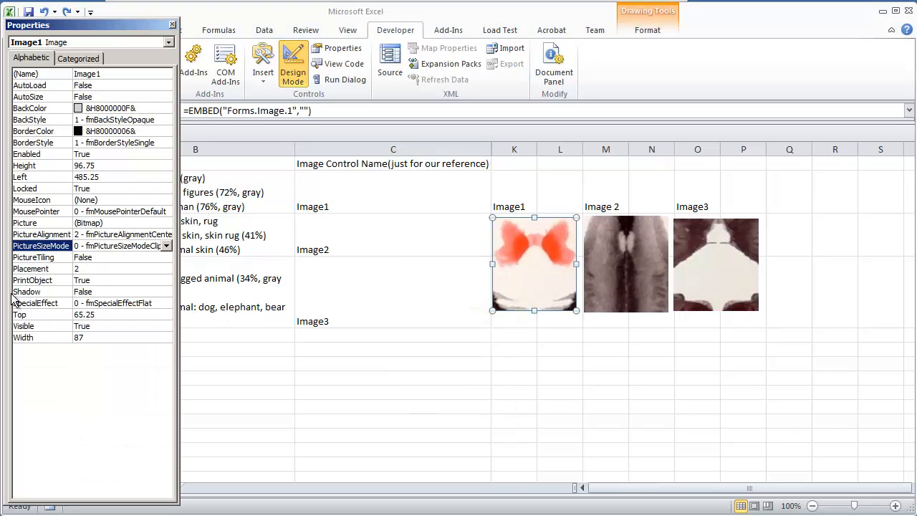
pyautogui.click(62, 222)
pyautogui.click(167, 223)
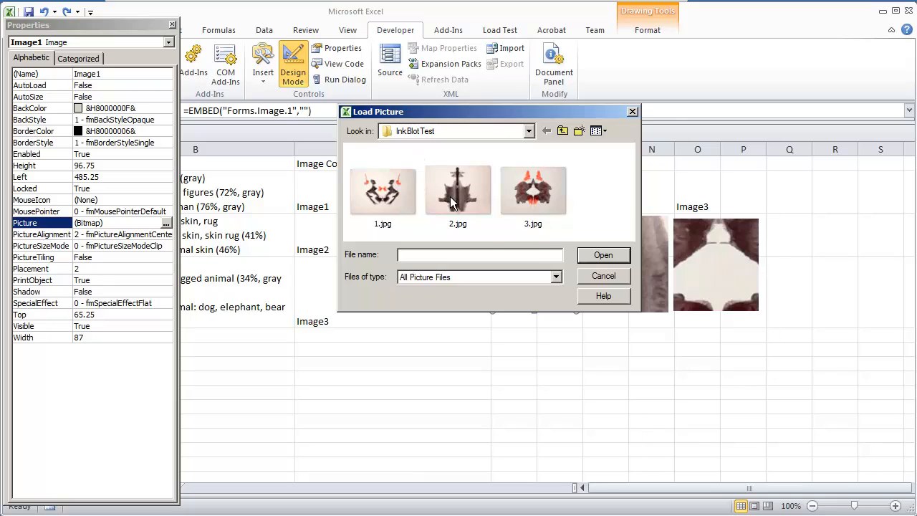
pyautogui.moveTo(458, 191)
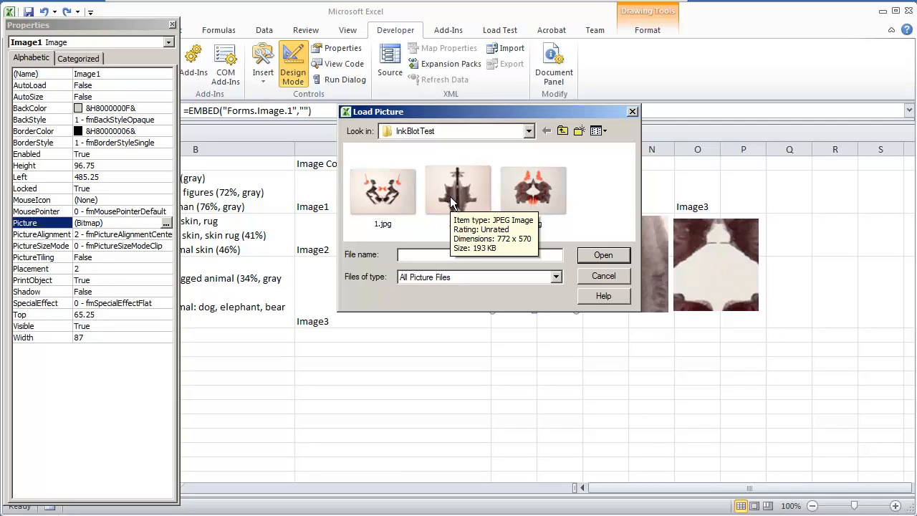
# - Delete 1.jpg from the InkBlotTest folder, cancel loading and close the Properties list
pyautogui.click(392, 205)
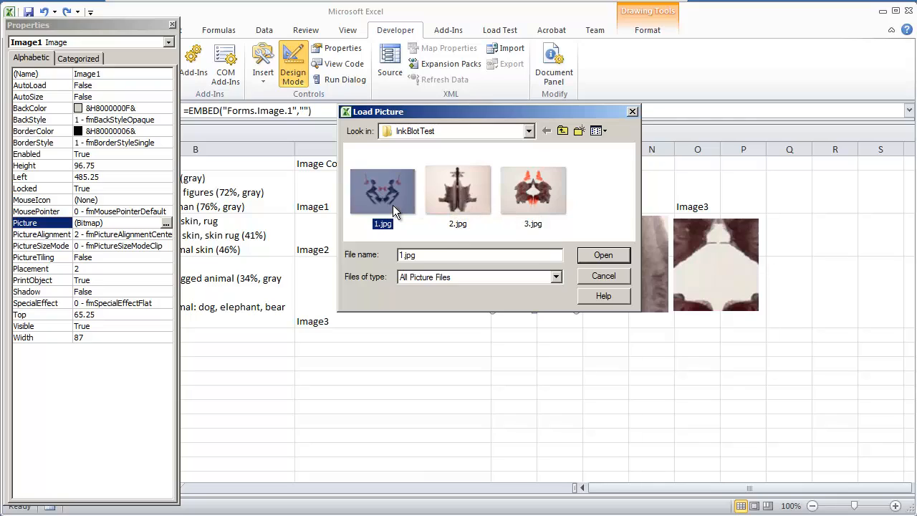
pyautogui.press('Delete')
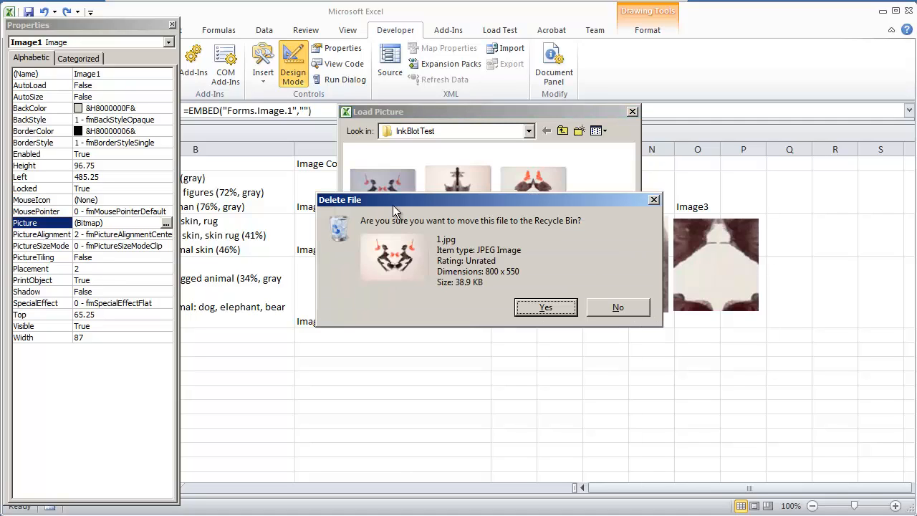
pyautogui.press('Return')
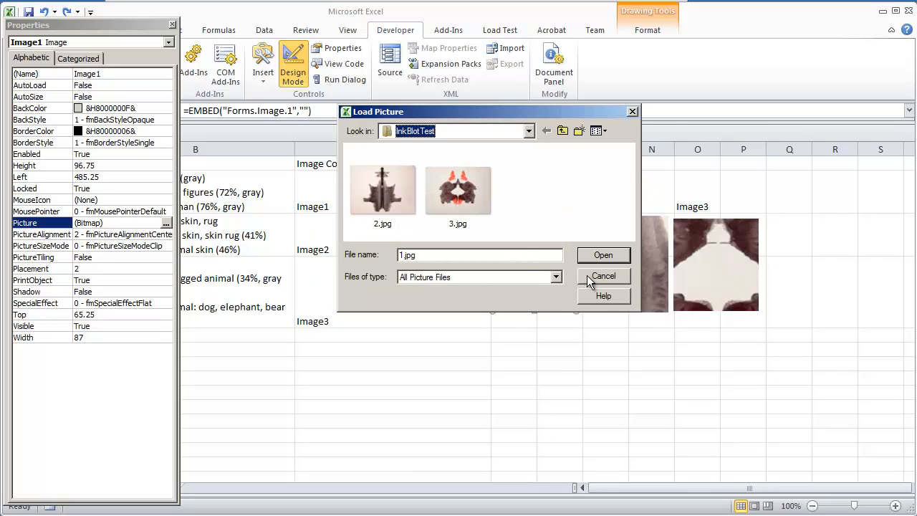
pyautogui.click(603, 276)
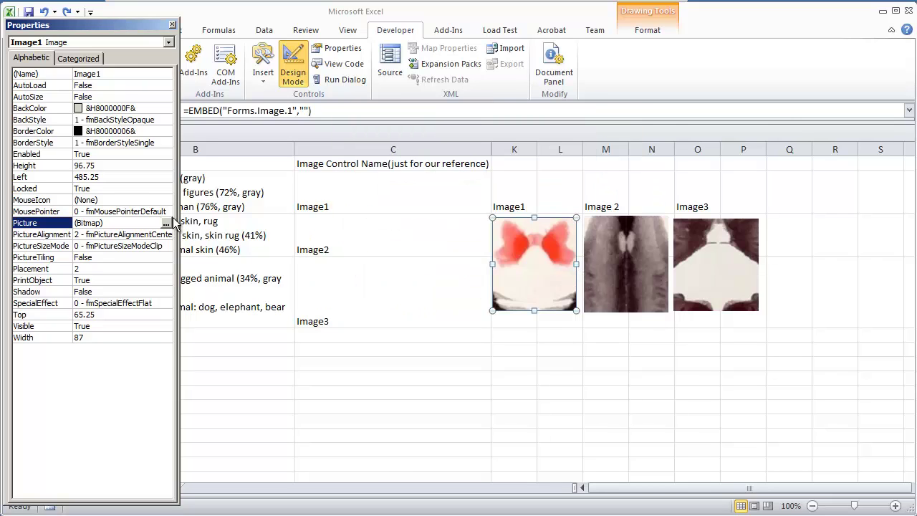
pyautogui.click(172, 26)
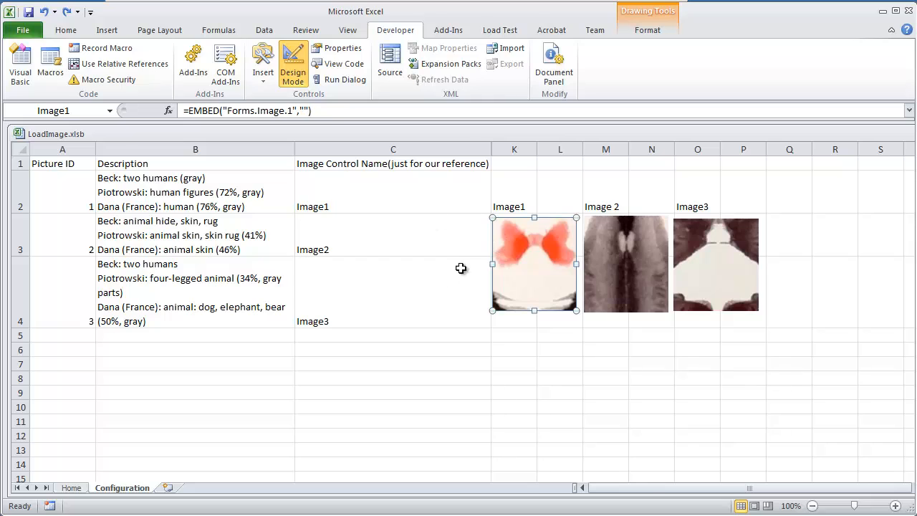
# - Reselect Image1, select C3 and switch to the Home sheet where image 1 still displays
pyautogui.click(430, 310)
pyautogui.click(519, 294)
pyautogui.click(335, 245)
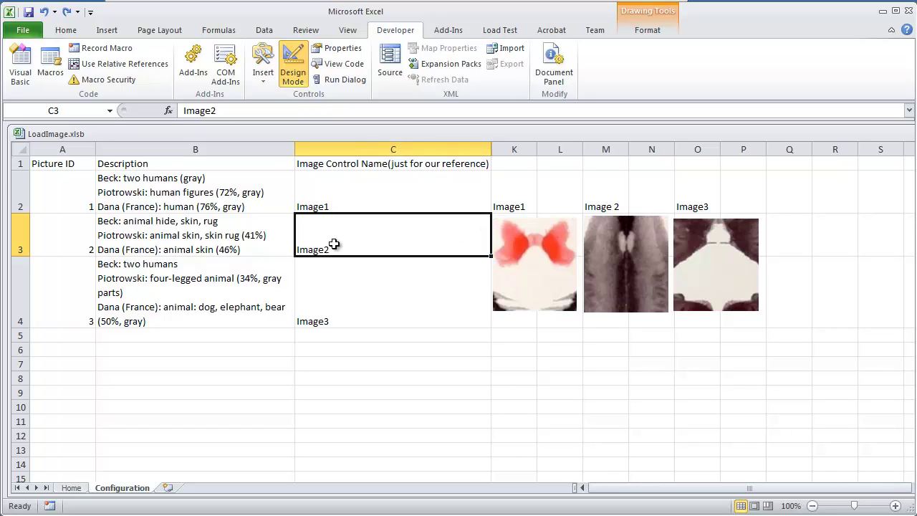
pyautogui.click(71, 488)
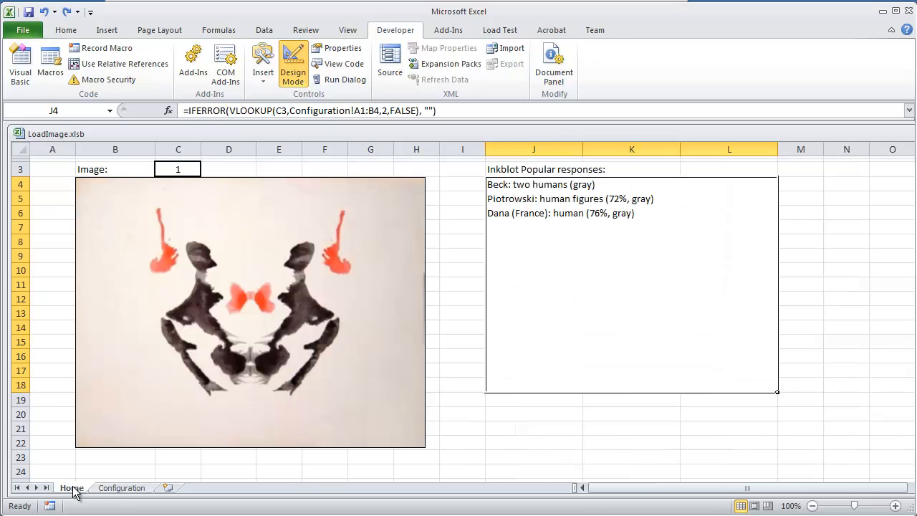
# - With design mode off, choose images 2 then 3 in C3 so the macro swaps the inkblot
pyautogui.click(229, 276)
pyautogui.click(177, 169)
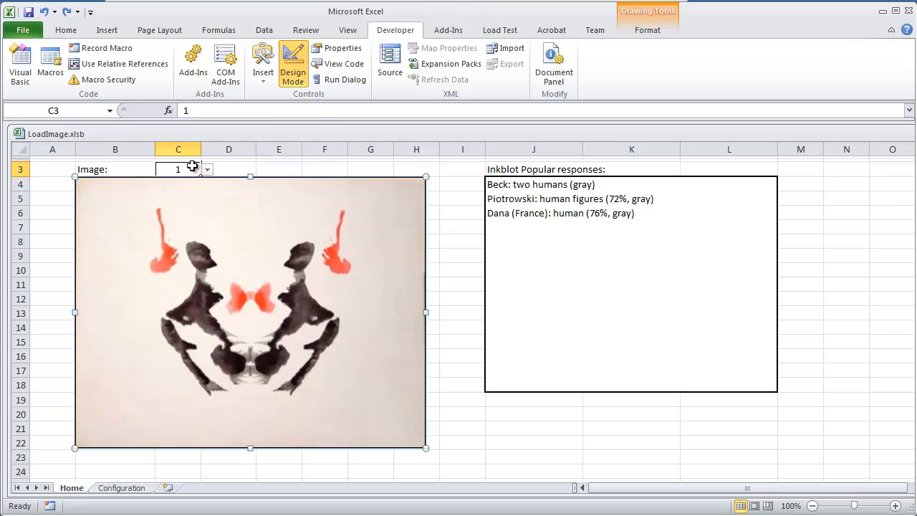
pyautogui.click(292, 66)
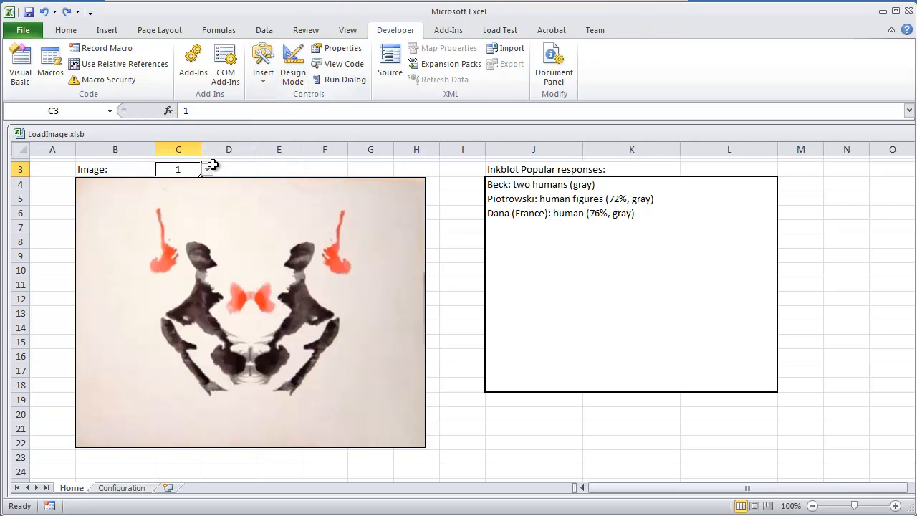
pyautogui.click(207, 171)
pyautogui.click(172, 192)
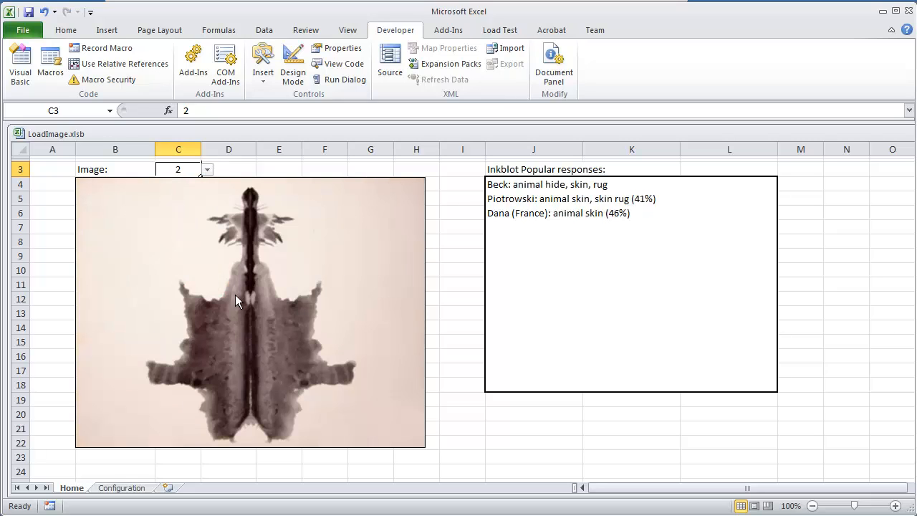
pyautogui.click(220, 172)
pyautogui.click(195, 172)
pyautogui.click(179, 206)
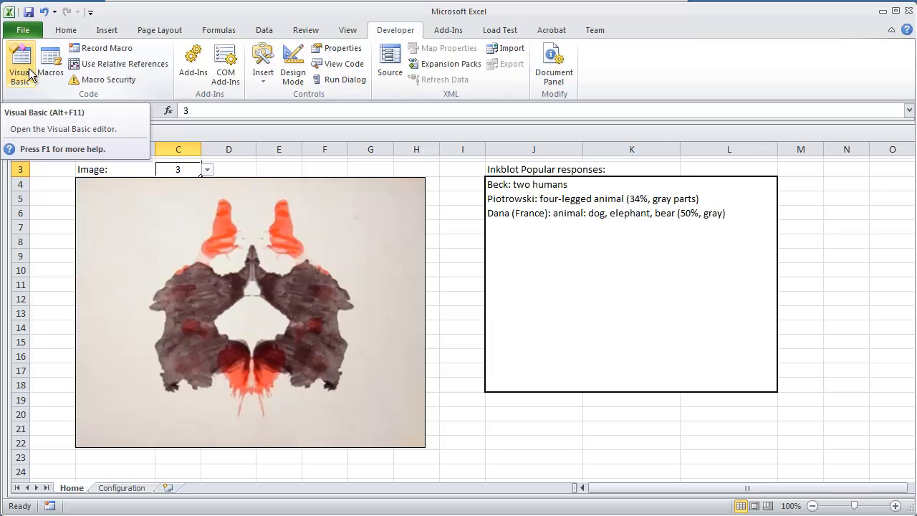
# - Turn design mode on, choose image 1 in C3 and go to the Visual Basic editor
pyautogui.click(290, 74)
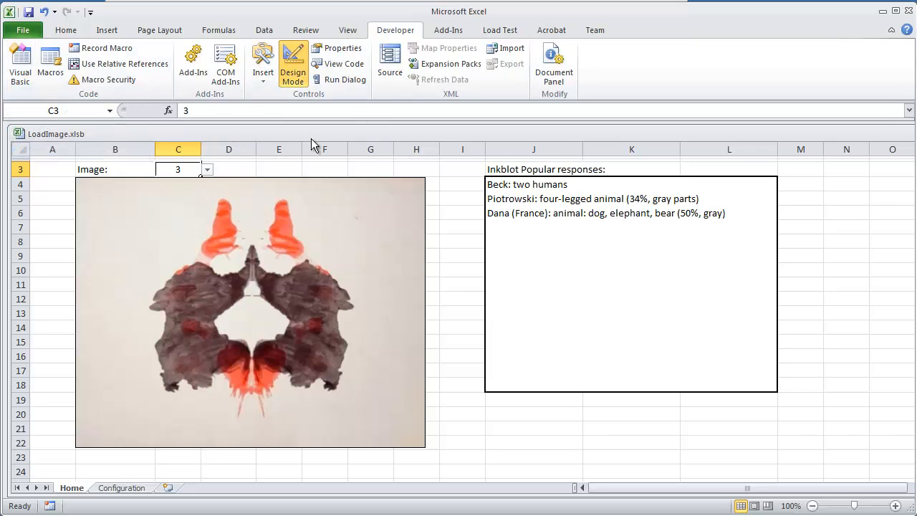
pyautogui.click(207, 170)
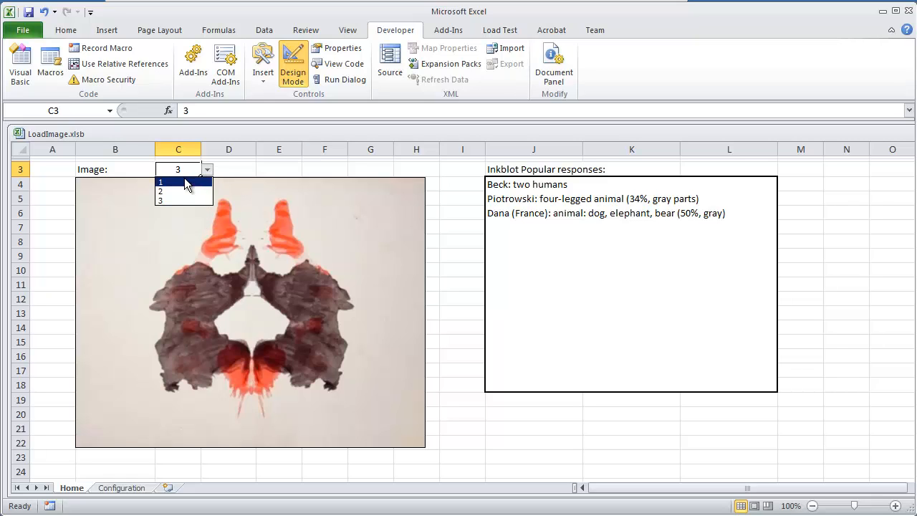
pyautogui.click(188, 184)
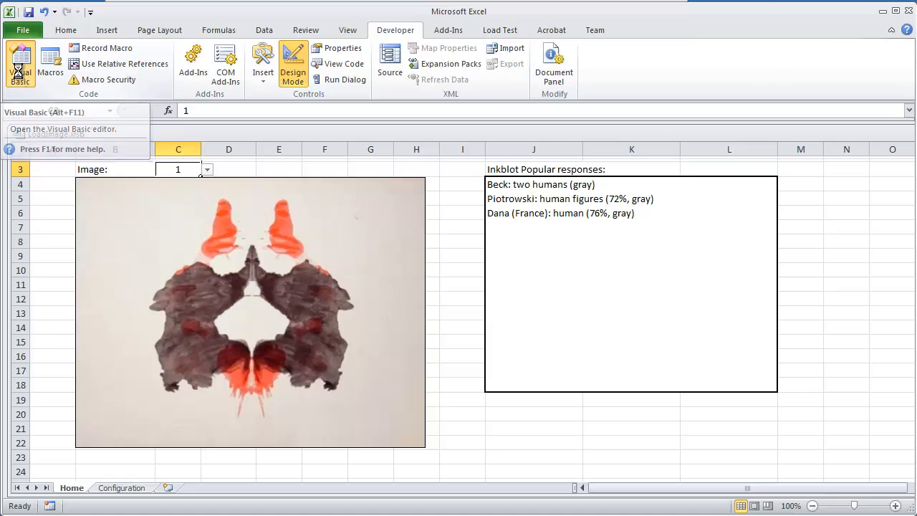
pyautogui.click(21, 72)
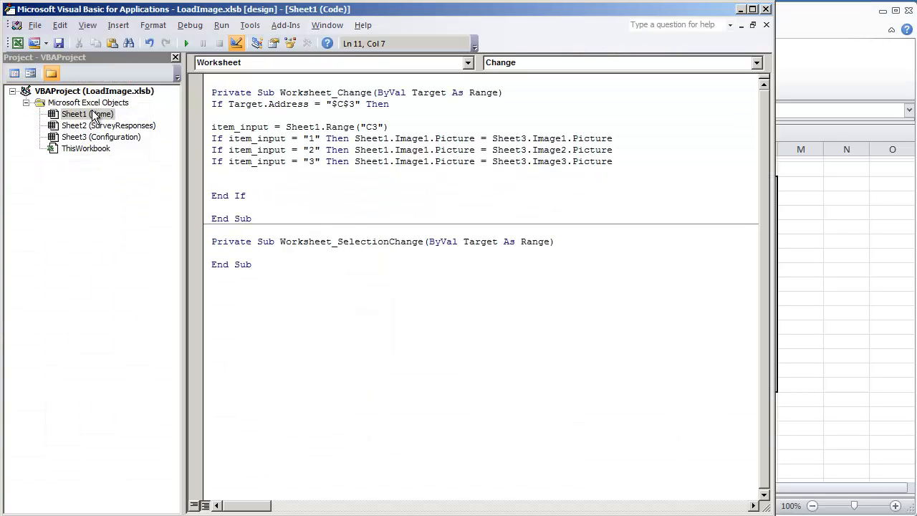
# - Delete the empty Worksheet_SelectionChange procedure from the Home sheet's code module
pyautogui.click(93, 114)
pyautogui.doubleClick(93, 116)
pyautogui.click(348, 293)
pyautogui.moveTo(255, 276); pyautogui.dragTo(208, 238)
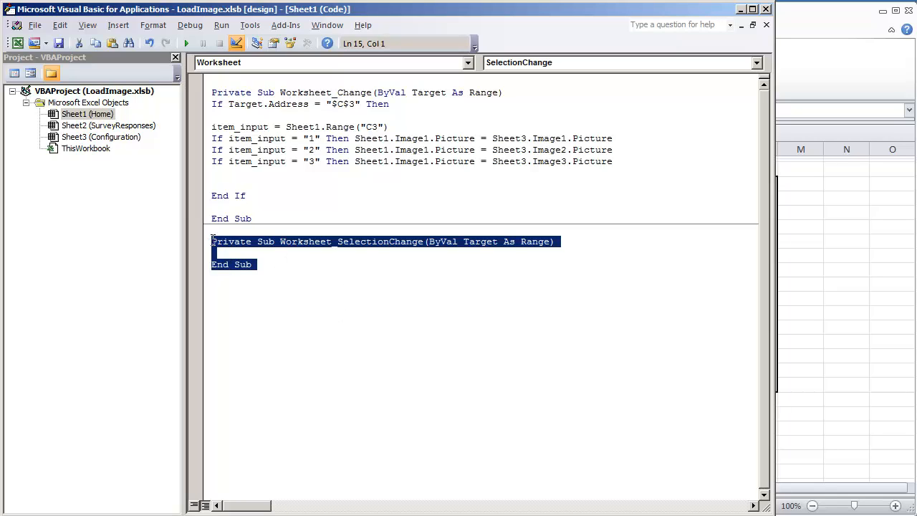
pyautogui.press('Delete')
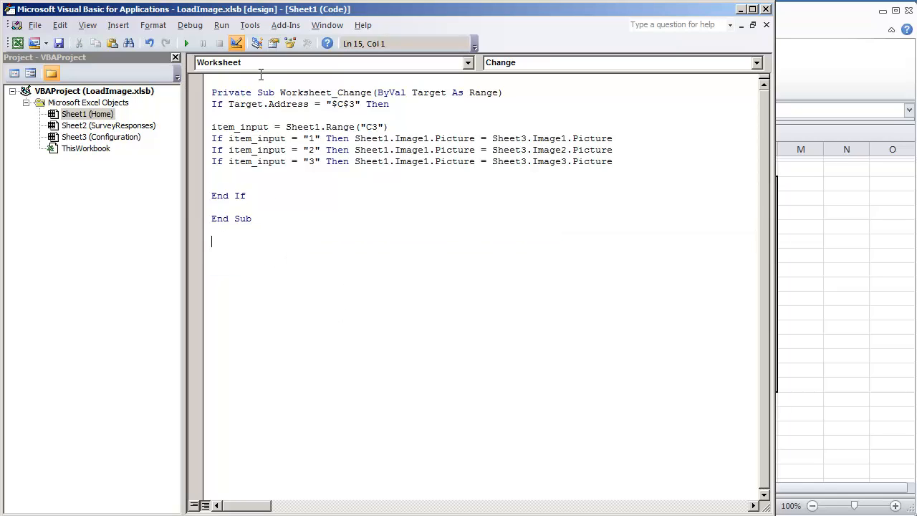
# - Confirm the Object and Procedure dropdowns show Worksheet and Change
pyautogui.click(266, 66)
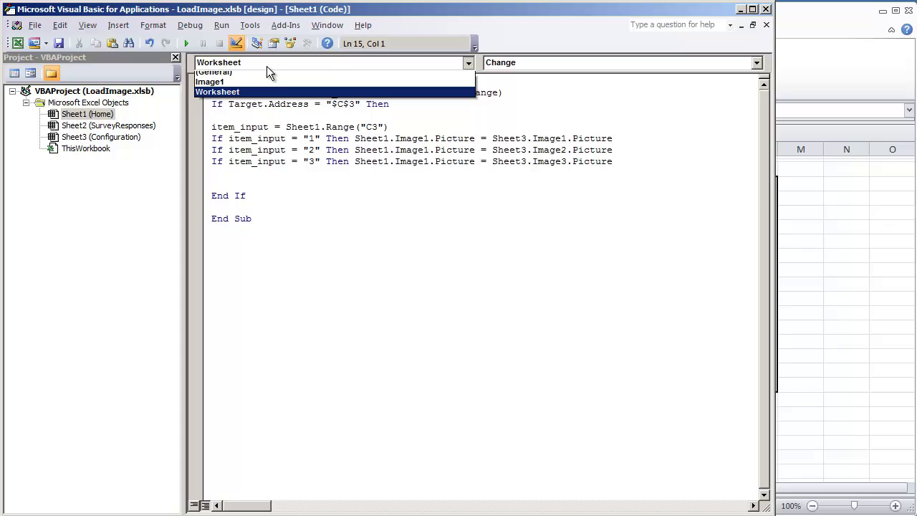
pyautogui.click(240, 97)
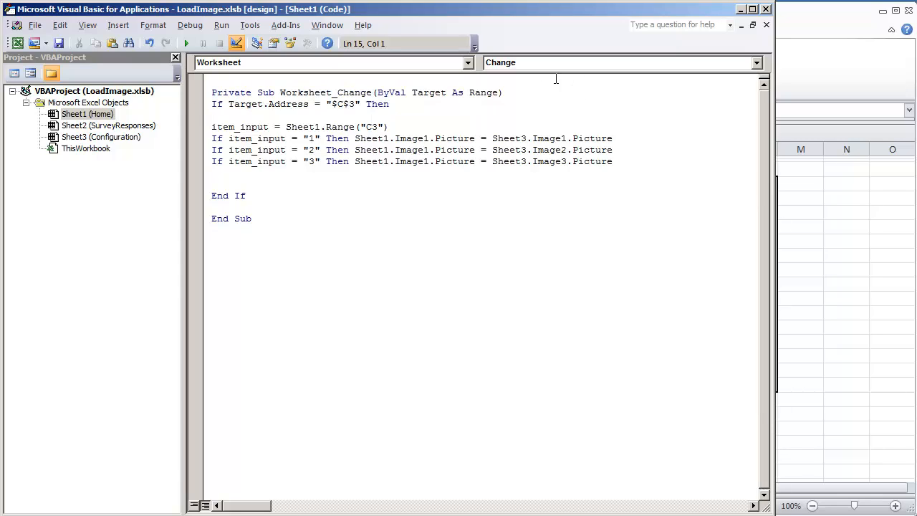
pyautogui.click(525, 66)
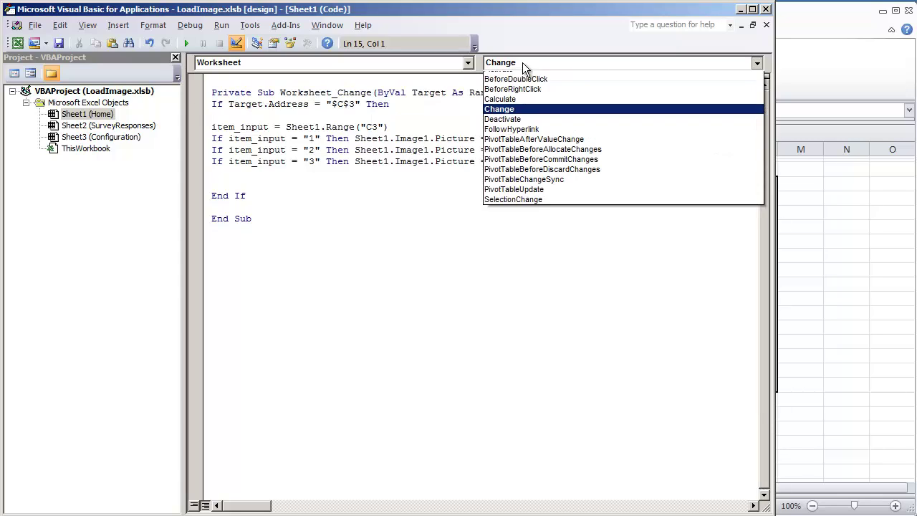
pyautogui.click(512, 109)
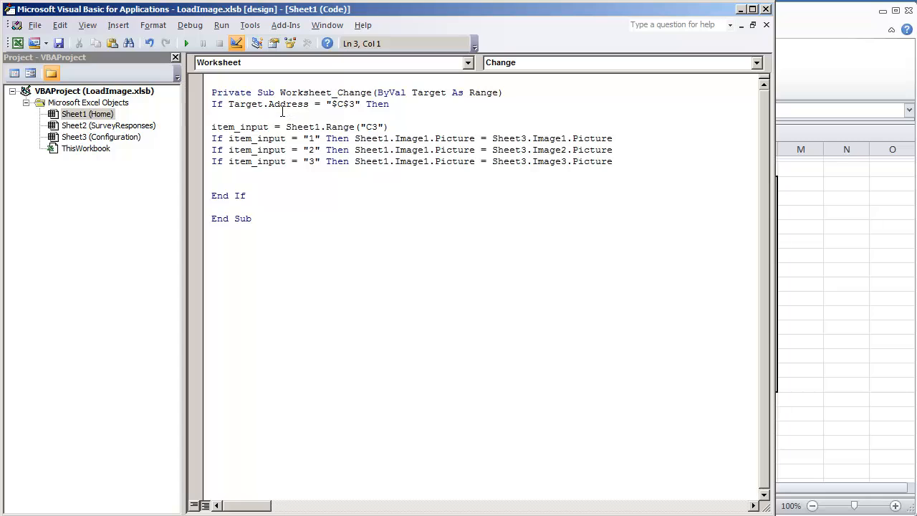
pyautogui.hotkey('alt', 'F11')
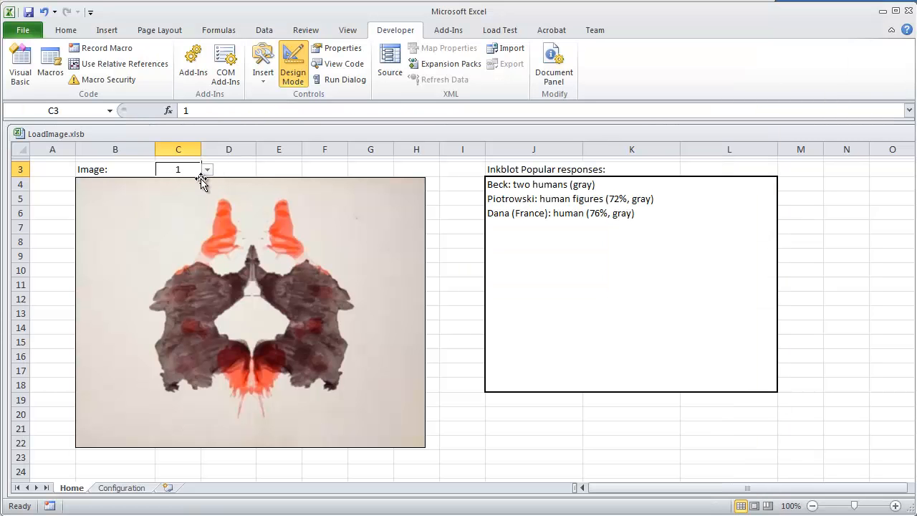
pyautogui.hotkey('alt', 'F11')
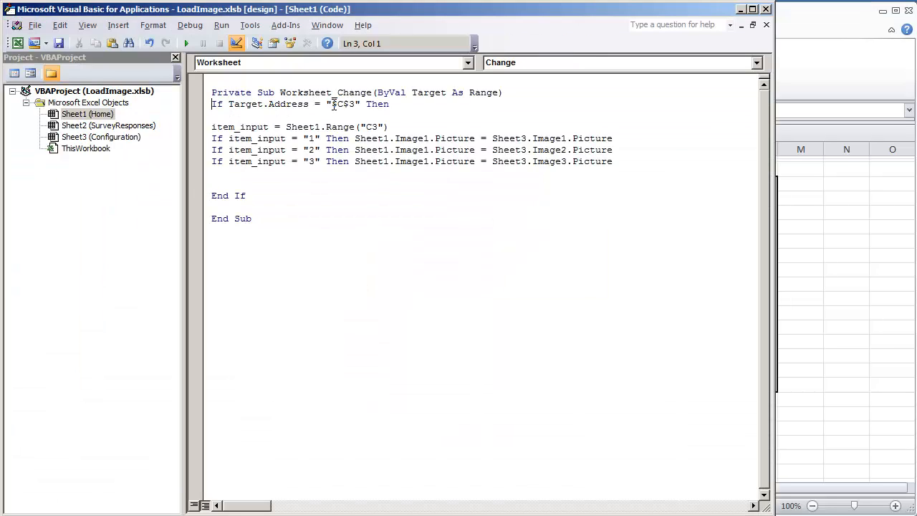
pyautogui.moveTo(331, 104); pyautogui.dragTo(358, 107)
pyautogui.click(359, 106)
pyautogui.doubleClick(240, 127)
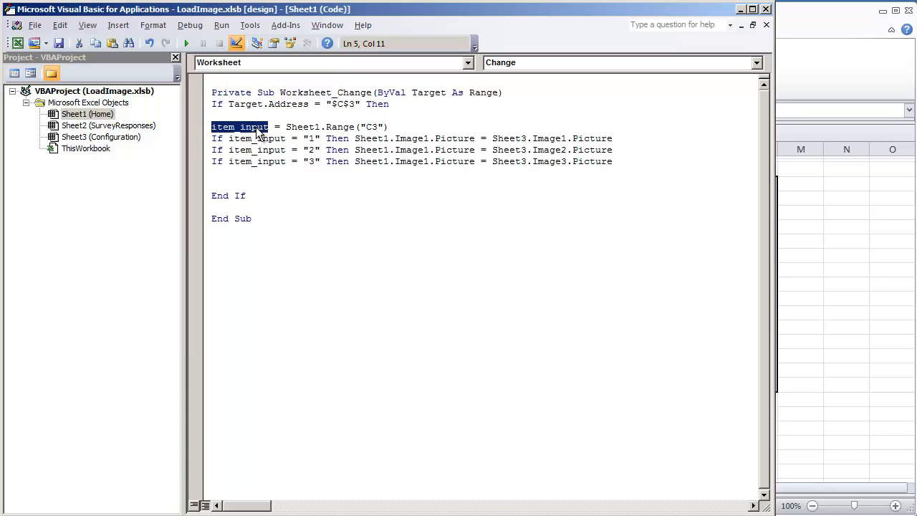
pyautogui.moveTo(286, 127); pyautogui.dragTo(391, 128)
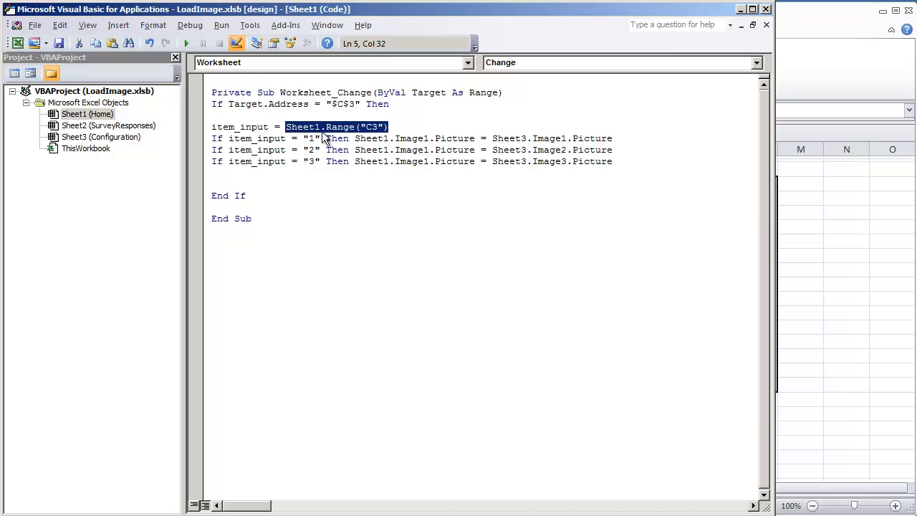
pyautogui.click(322, 129)
pyautogui.click(425, 127)
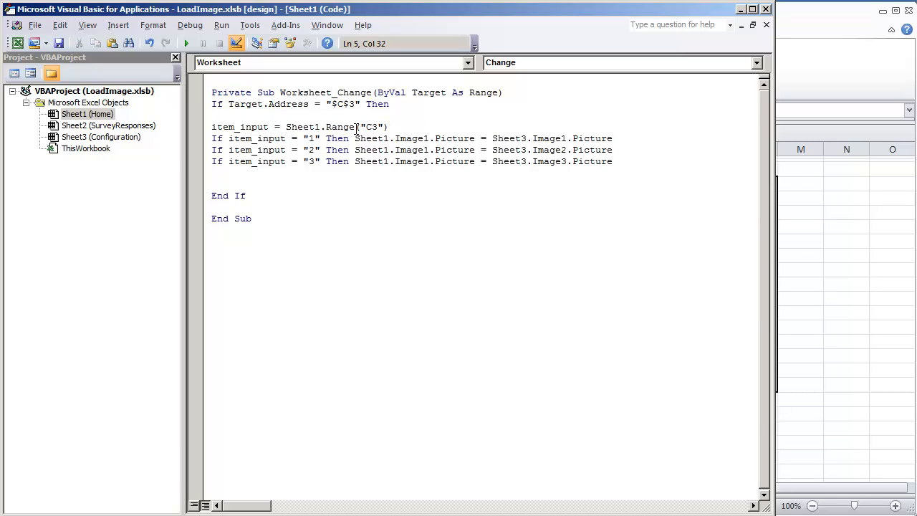
pyautogui.doubleClick(244, 126)
pyautogui.hotkey('alt', 'F11')
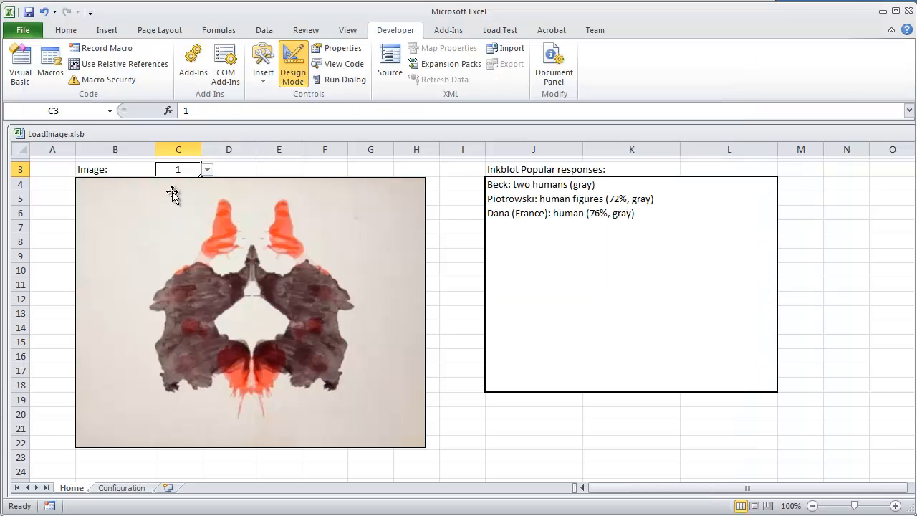
pyautogui.hotkey('alt', 'Tab')
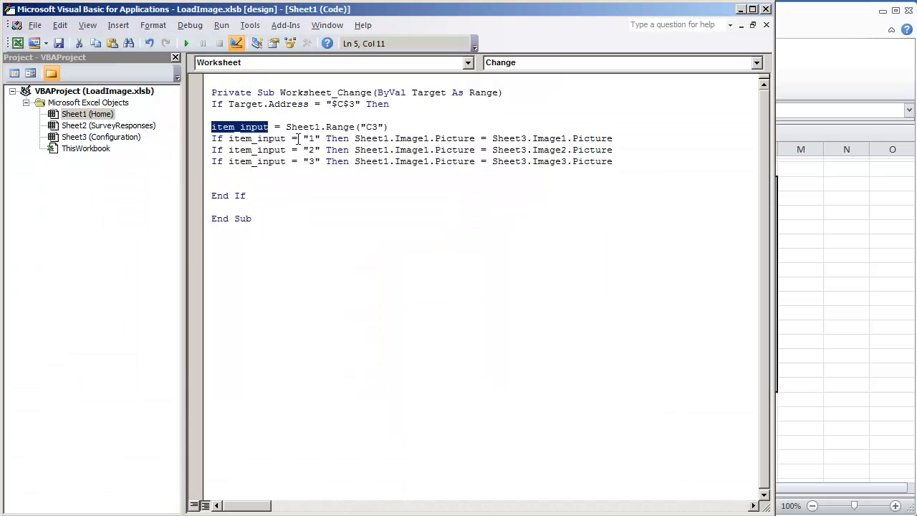
# - Insert a blank line after the item_input = C3 read and review the first If comparison
pyautogui.click(400, 131)
pyautogui.press('Return')
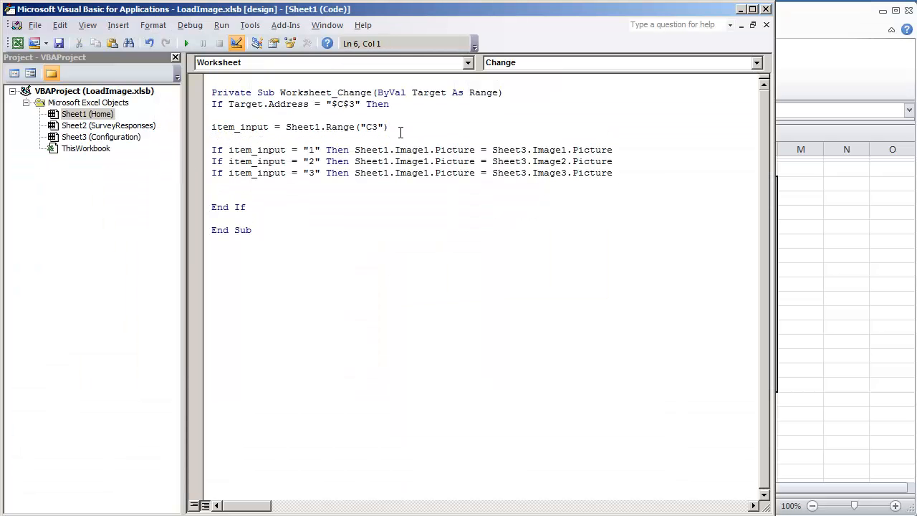
pyautogui.doubleClick(258, 150)
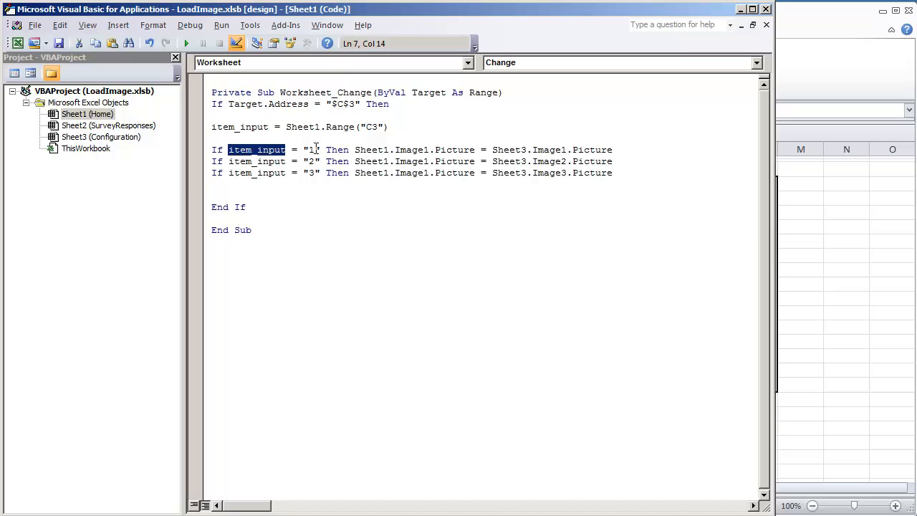
pyautogui.moveTo(301, 149); pyautogui.dragTo(387, 150)
pyautogui.hotkey('alt', 'Tab')
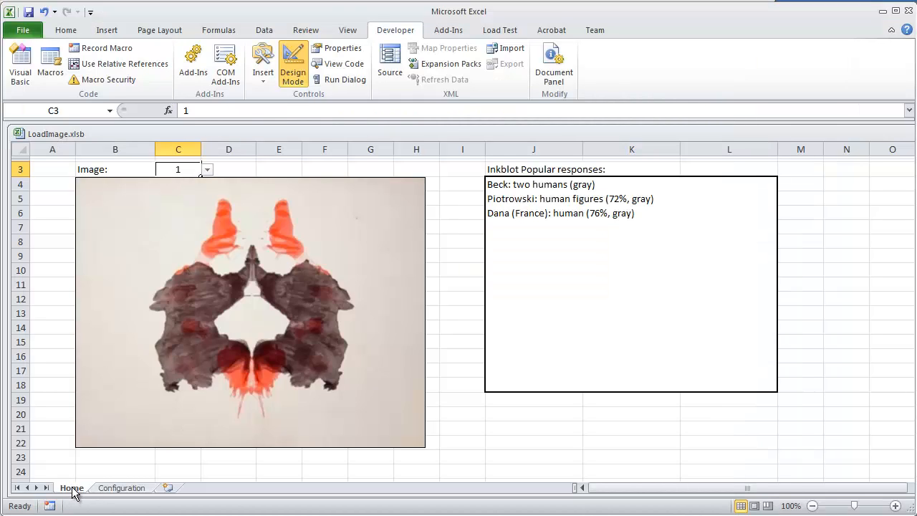
pyautogui.hotkey('alt', 'Tab')
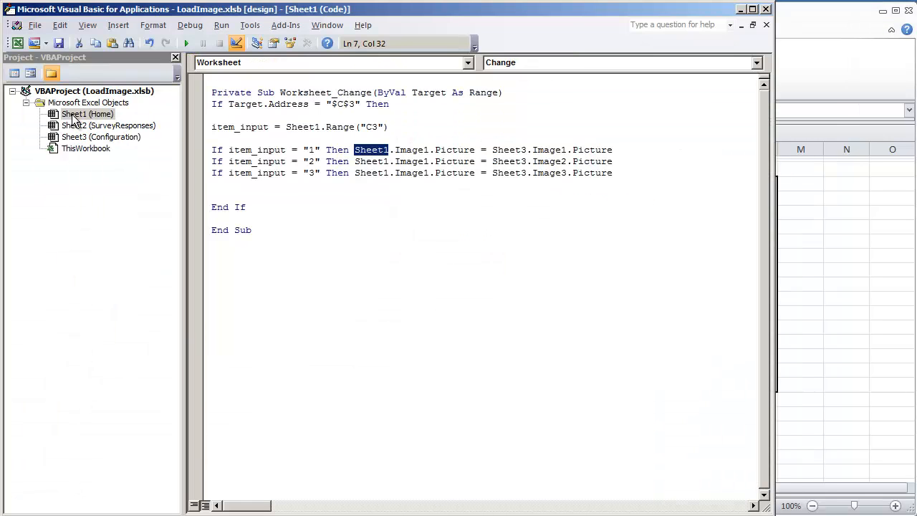
# - Review the Sheet1.Image1.Picture = Sheet3.Image1.Picture assignment in the first If line
pyautogui.click(81, 115)
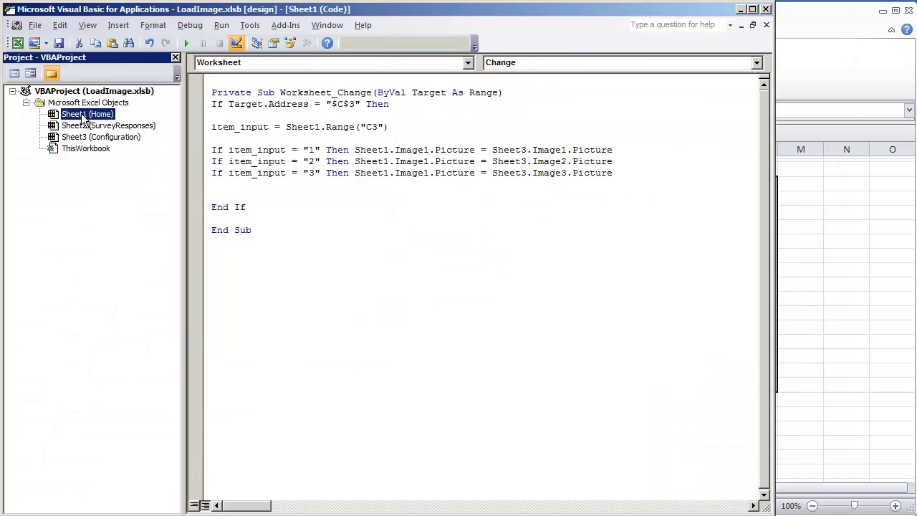
pyautogui.doubleClick(371, 150)
pyautogui.doubleClick(411, 149)
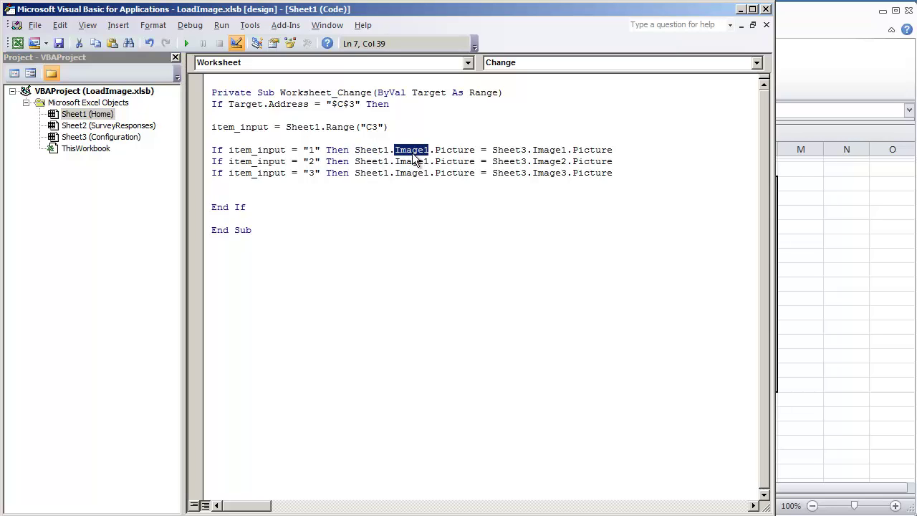
pyautogui.doubleClick(456, 150)
pyautogui.click(509, 149)
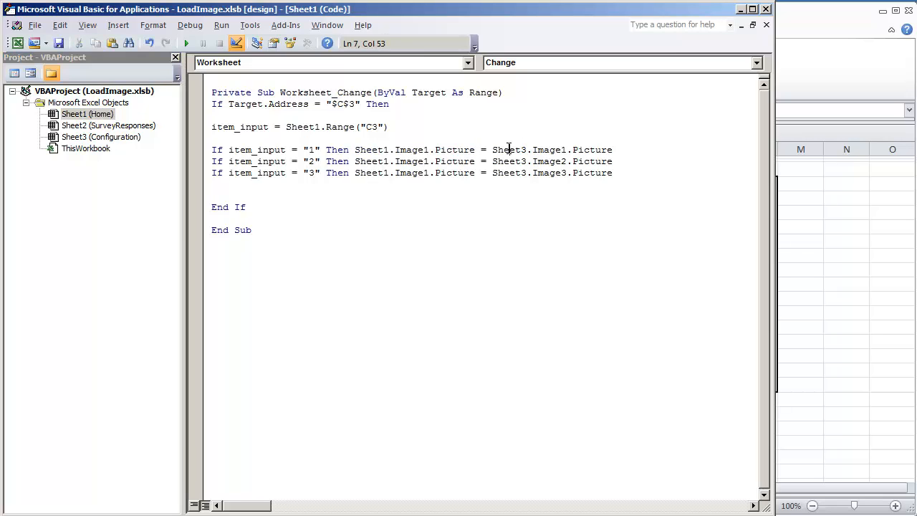
pyautogui.doubleClick(509, 150)
pyautogui.doubleClick(549, 149)
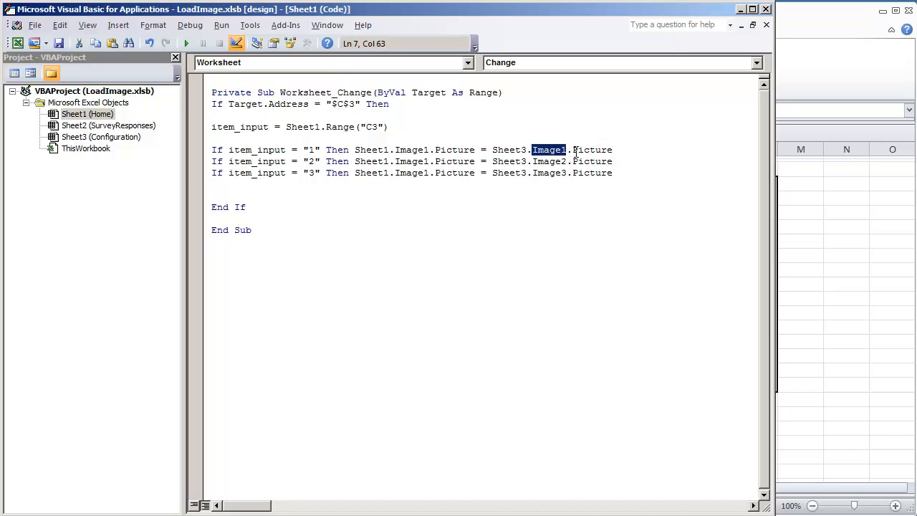
pyautogui.doubleClick(591, 149)
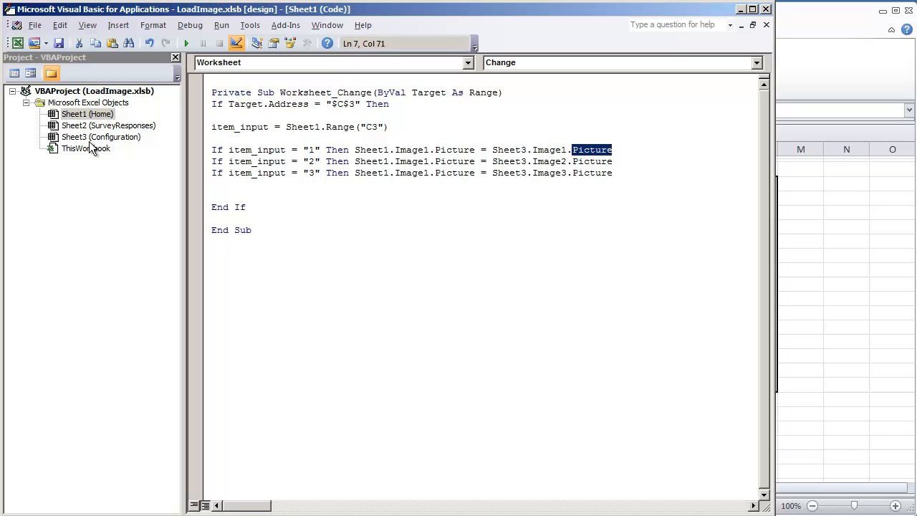
# - Inspect the Image1, Image2 and Image3 picture controls on the Configuration sheet
pyautogui.click(100, 137)
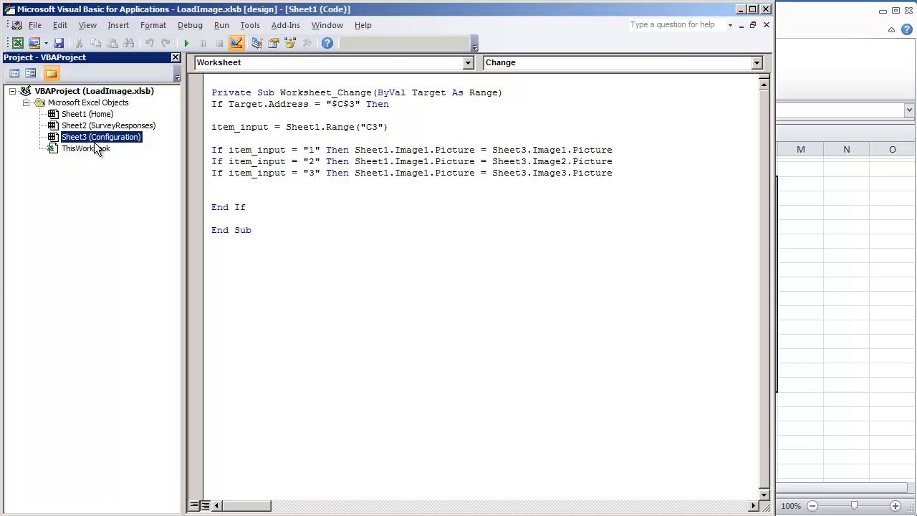
pyautogui.doubleClick(100, 147)
pyautogui.click(122, 487)
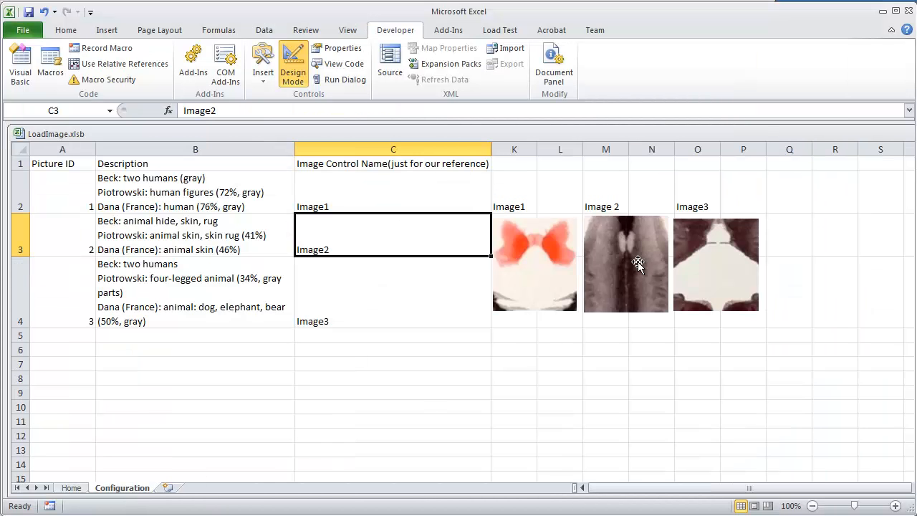
pyautogui.click(548, 254)
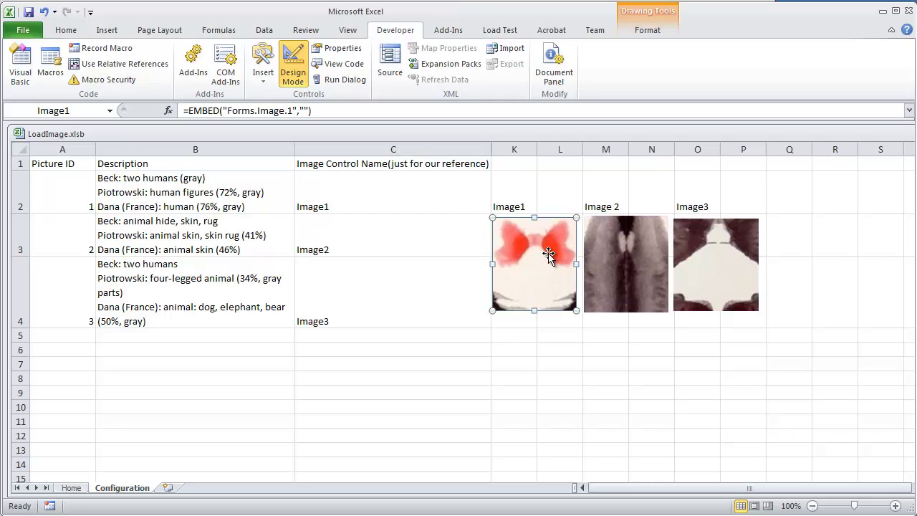
pyautogui.click(629, 258)
pyautogui.click(717, 265)
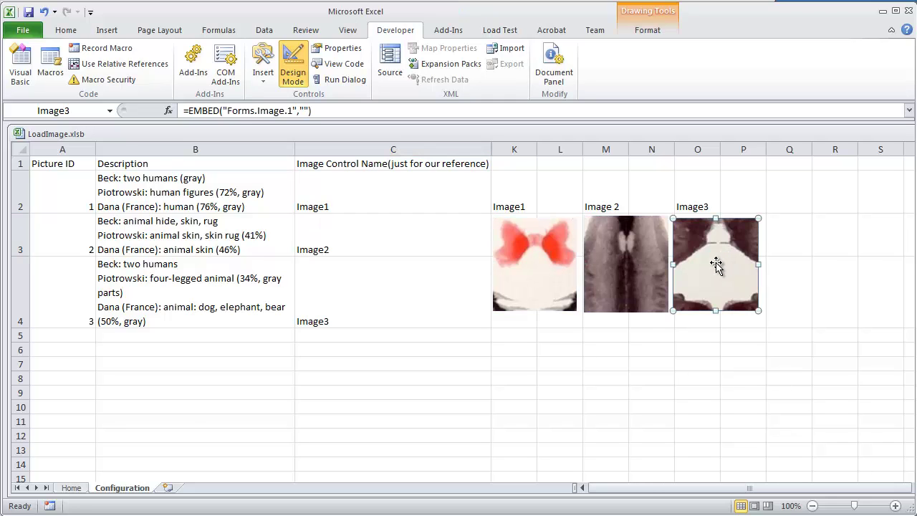
pyautogui.click(71, 487)
# - Review the remaining If lines in the macro and return to the workbook to test it
pyautogui.hotkey('alt', 'Tab')
pyautogui.click(244, 187)
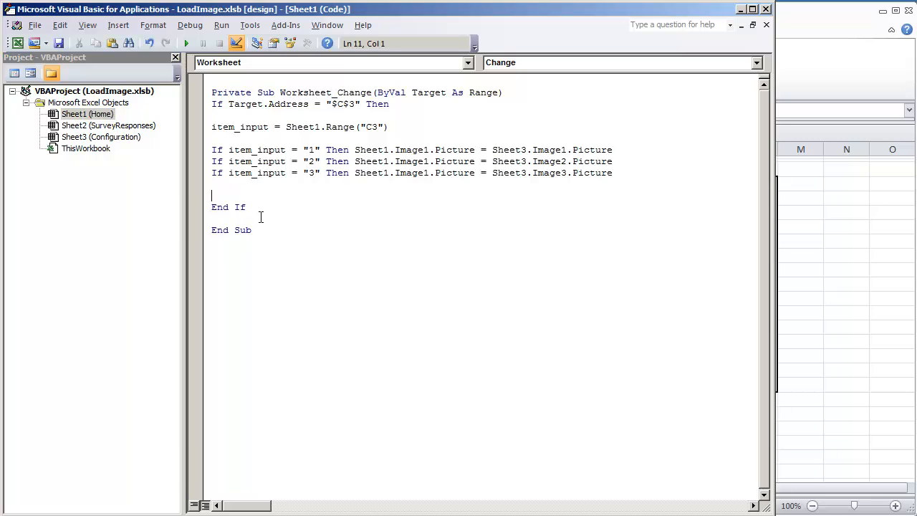
pyautogui.moveTo(251, 208); pyautogui.dragTo(215, 208)
pyautogui.click(376, 187)
pyautogui.hotkey('alt', 'Tab')
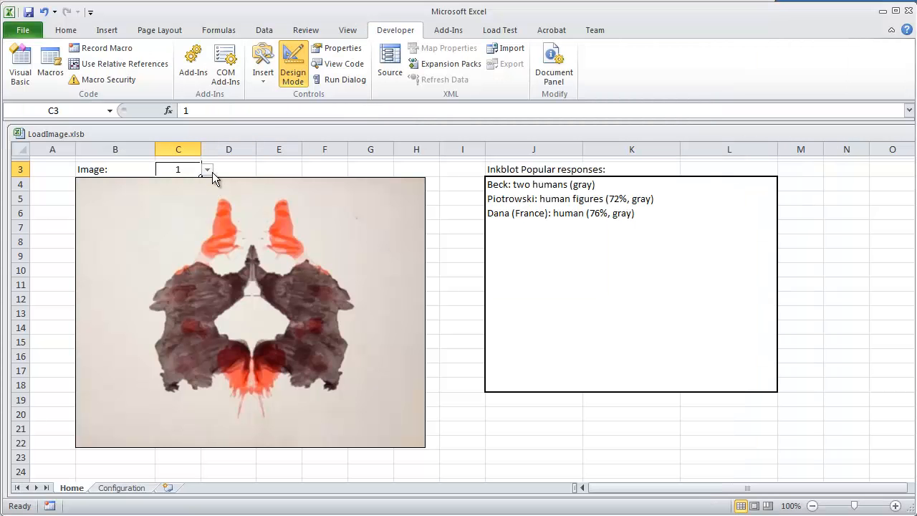
# - Turn off Design Mode and choose 2 in the C3 dropdown to show inkblot 2
pyautogui.click(207, 171)
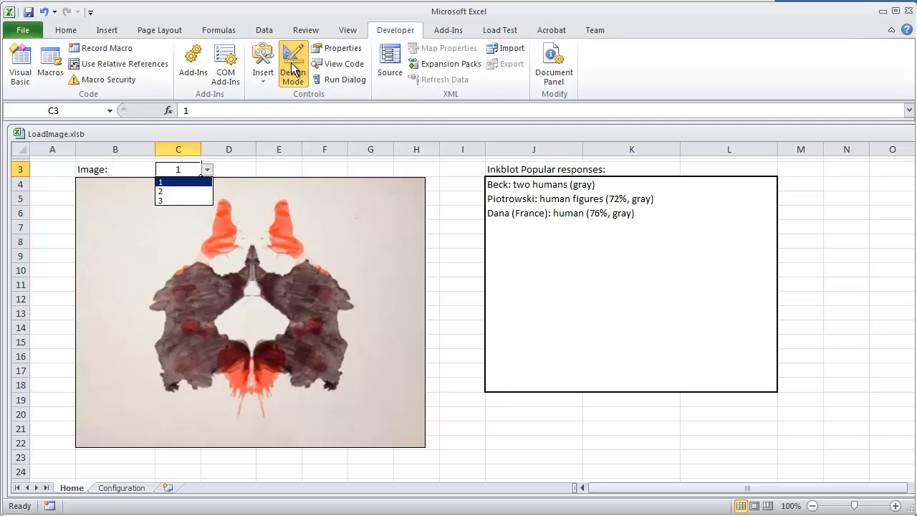
pyautogui.click(292, 72)
pyautogui.click(206, 170)
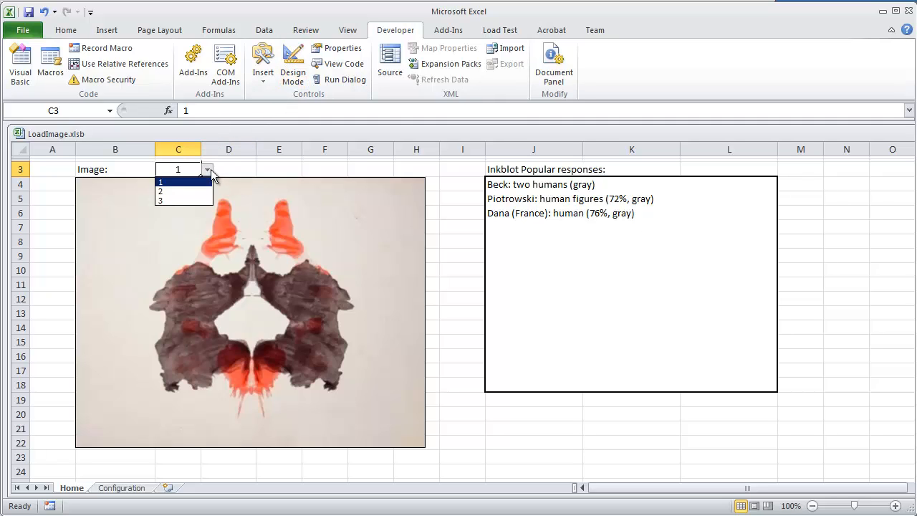
pyautogui.click(186, 192)
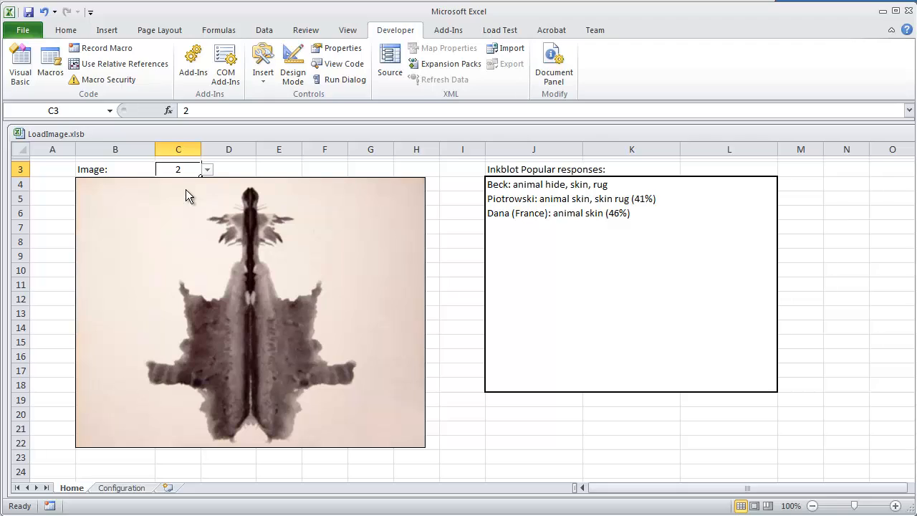